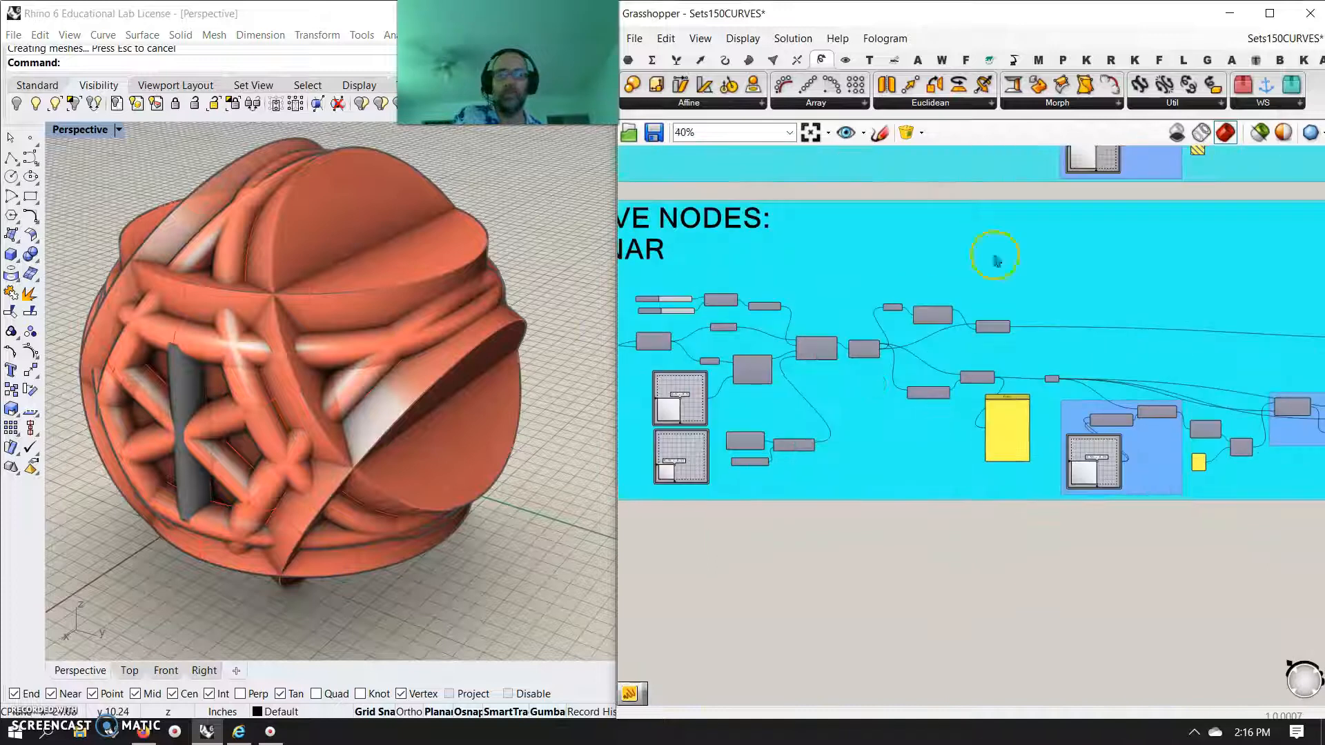
Hide all the existing geometry in the Rhino viewport while keeping the full Grasshopper preview on.
{"action": "left_click", "coordinate": [1260, 131]}
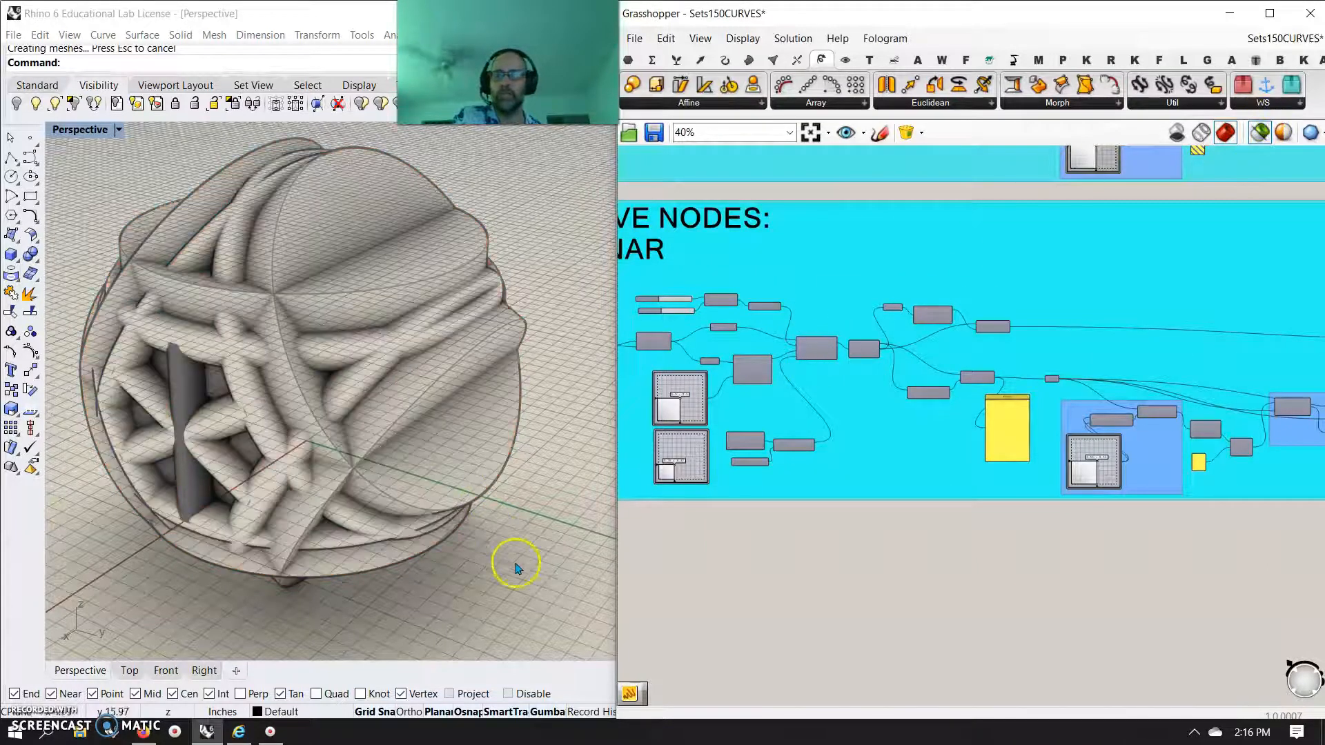
{"action": "key", "text": "ctrl+a"}
{"action": "left_click", "coordinate": [17, 105]}
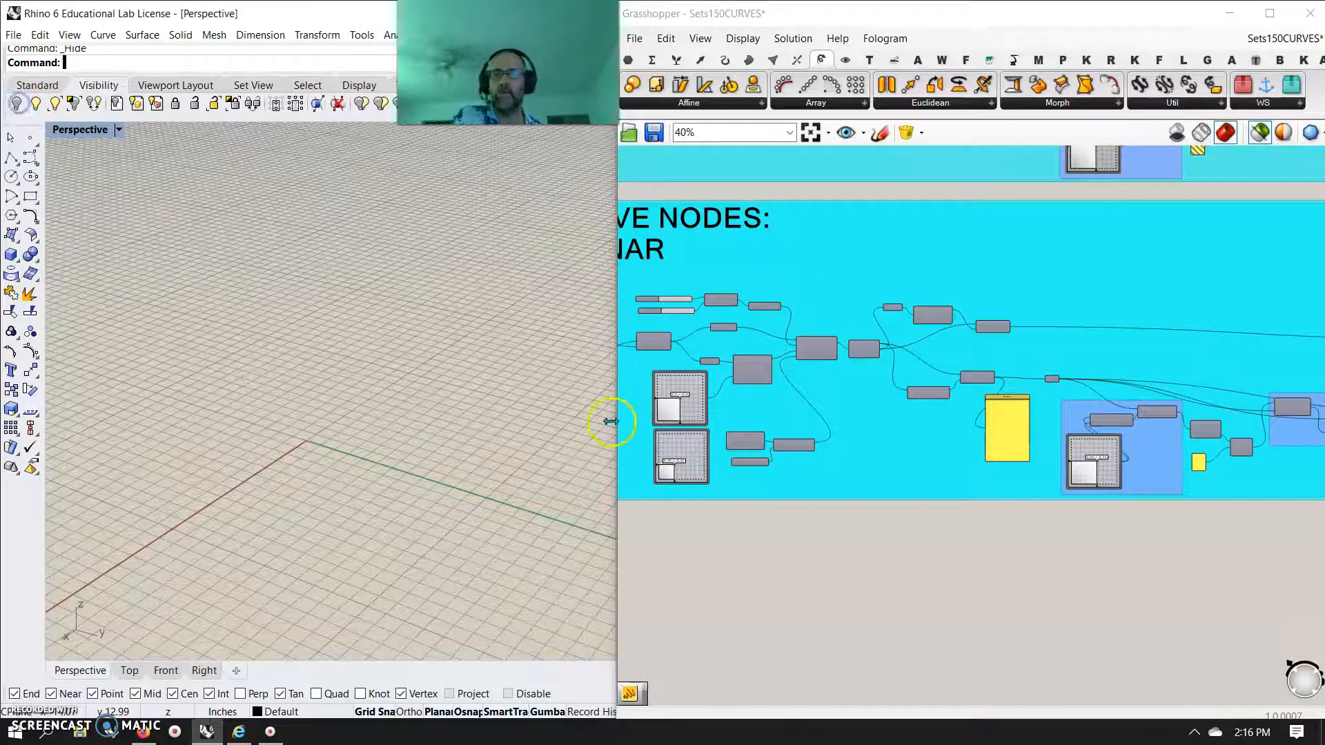
{"action": "scroll", "coordinate": [810, 488], "scroll_direction": "up", "scroll_amount": 2}
{"action": "left_click", "coordinate": [1260, 132]}
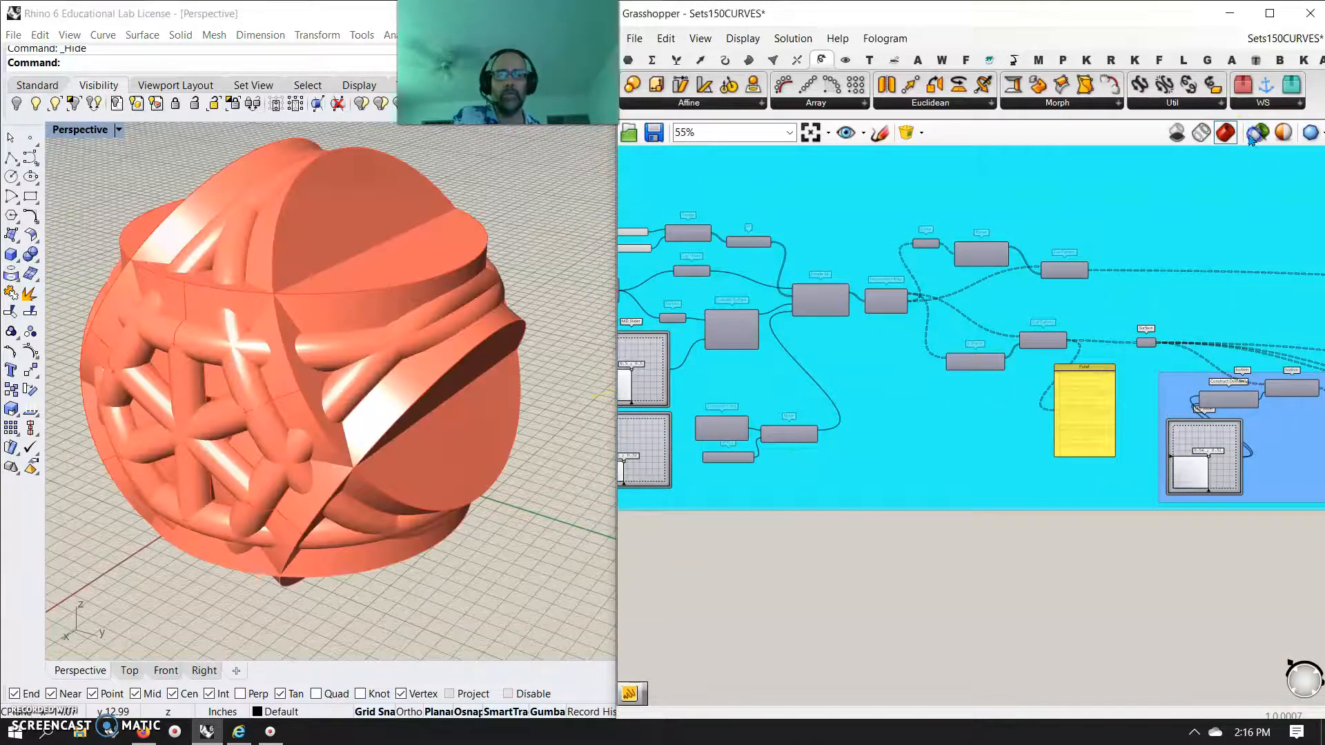
{"action": "right_click_drag", "start_coordinate": [191, 394], "coordinate": [877, 416]}
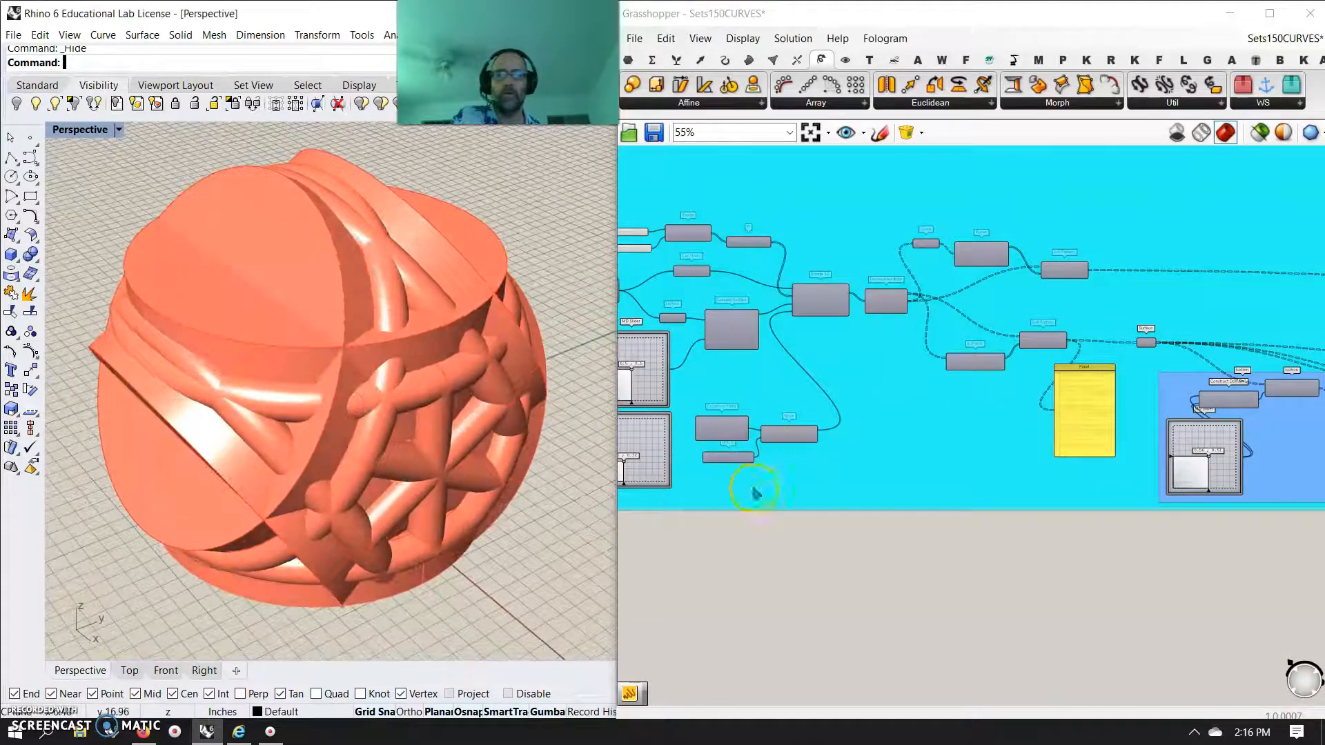
Ungroup the group behind the curve and planar surface nodes on the Grasshopper canvas.
{"action": "right_click_drag", "start_coordinate": [744, 542], "coordinate": [975, 630]}
{"action": "scroll", "coordinate": [876, 484], "scroll_direction": "up", "scroll_amount": 4}
{"action": "right_click_drag", "start_coordinate": [1106, 435], "coordinate": [879, 503]}
{"action": "right_click_drag", "start_coordinate": [1107, 474], "coordinate": [831, 487]}
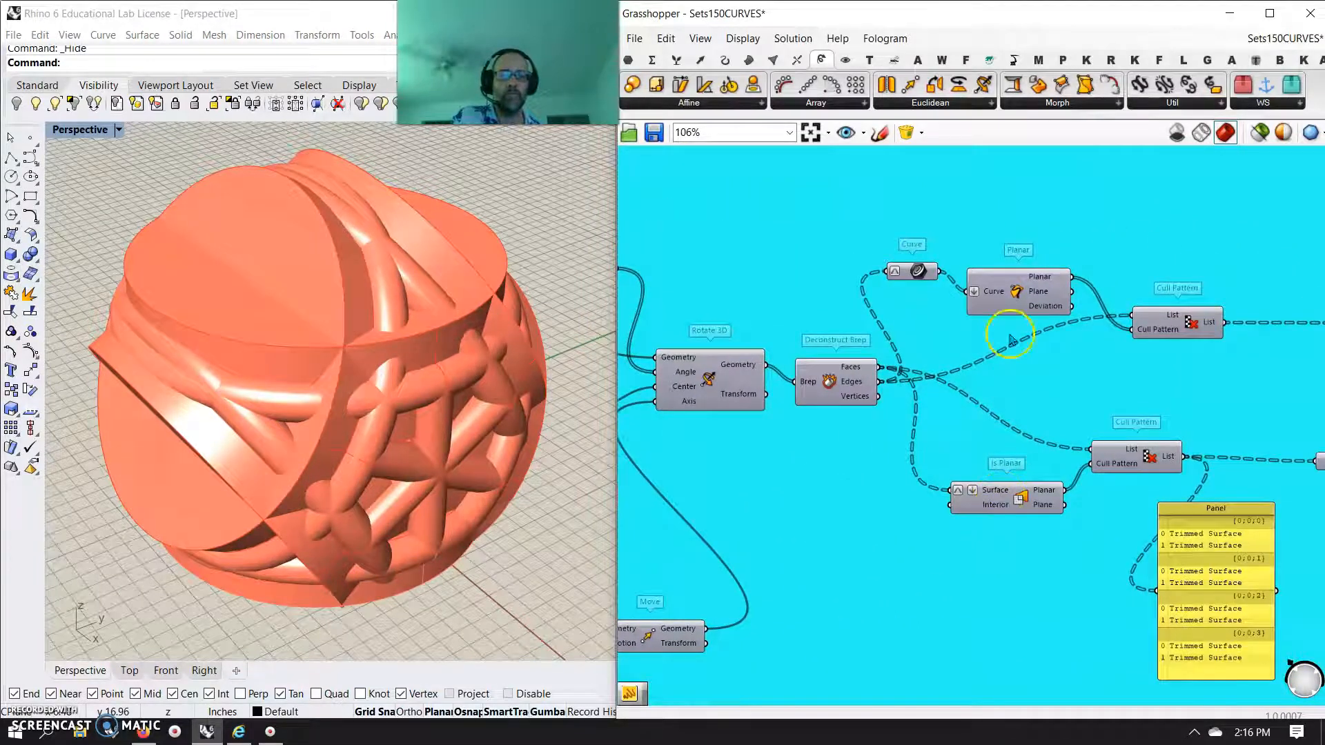
{"action": "right_click", "coordinate": [912, 559]}
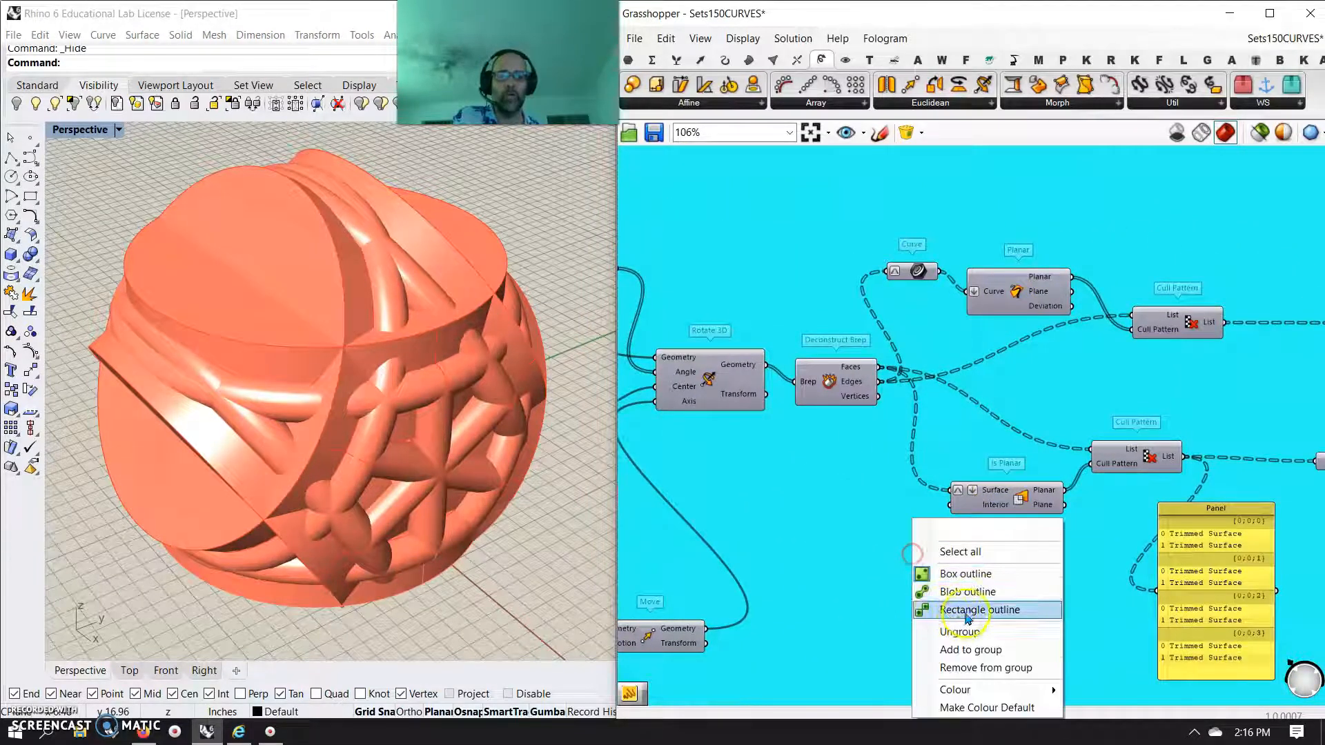
{"action": "left_click", "coordinate": [961, 634]}
{"action": "right_click_drag", "start_coordinate": [860, 581], "coordinate": [973, 594]}
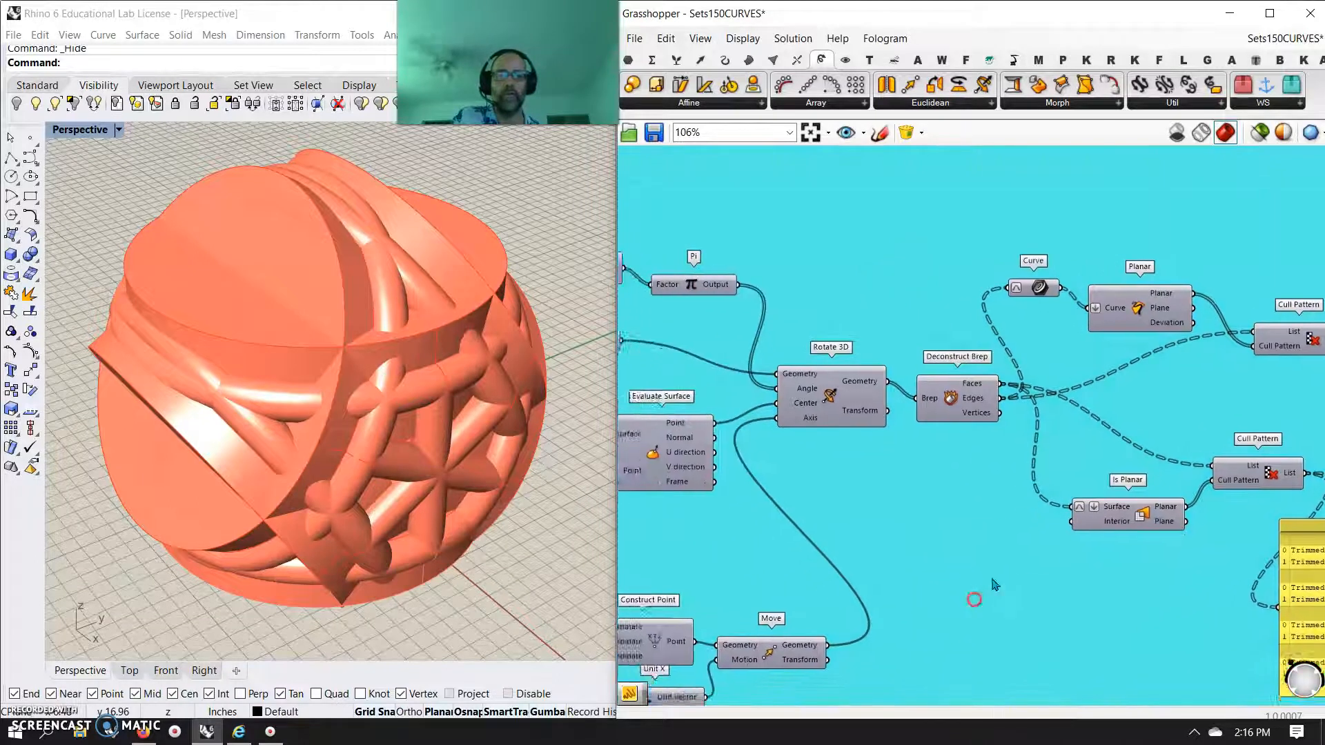
Restrict the preview to selected components and examine the output of Cylinder, Cap Holes and Surface in sequence.
{"action": "scroll", "coordinate": [946, 553], "scroll_direction": "down", "scroll_amount": 5}
{"action": "scroll", "coordinate": [955, 532], "scroll_direction": "up", "scroll_amount": 3}
{"action": "scroll", "coordinate": [1054, 449], "scroll_direction": "up", "scroll_amount": 3}
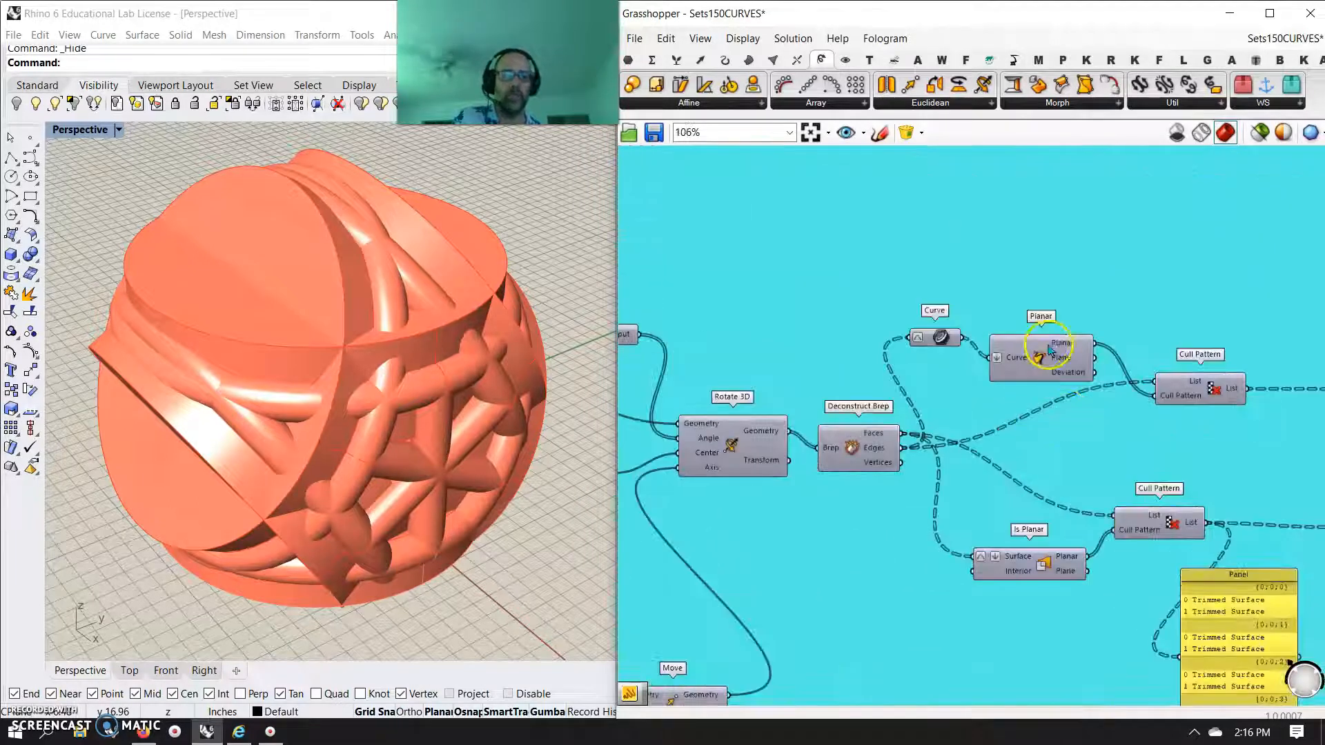
{"action": "scroll", "coordinate": [816, 607], "scroll_direction": "down", "scroll_amount": 3}
{"action": "right_click_drag", "start_coordinate": [759, 610], "coordinate": [956, 610]}
{"action": "right_click_drag", "start_coordinate": [867, 612], "coordinate": [990, 558]}
{"action": "scroll", "coordinate": [785, 504], "scroll_direction": "up", "scroll_amount": 2}
{"action": "left_click", "coordinate": [820, 425]}
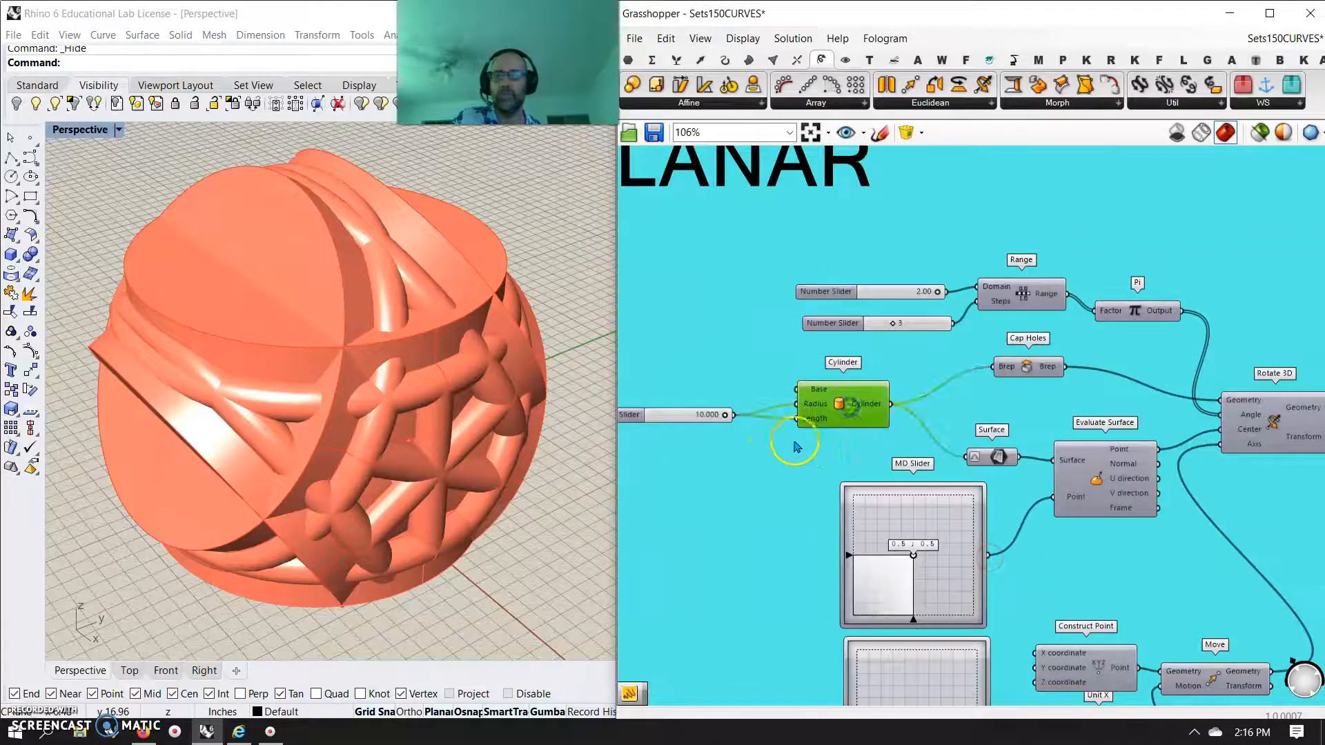
{"action": "left_click", "coordinate": [1259, 132]}
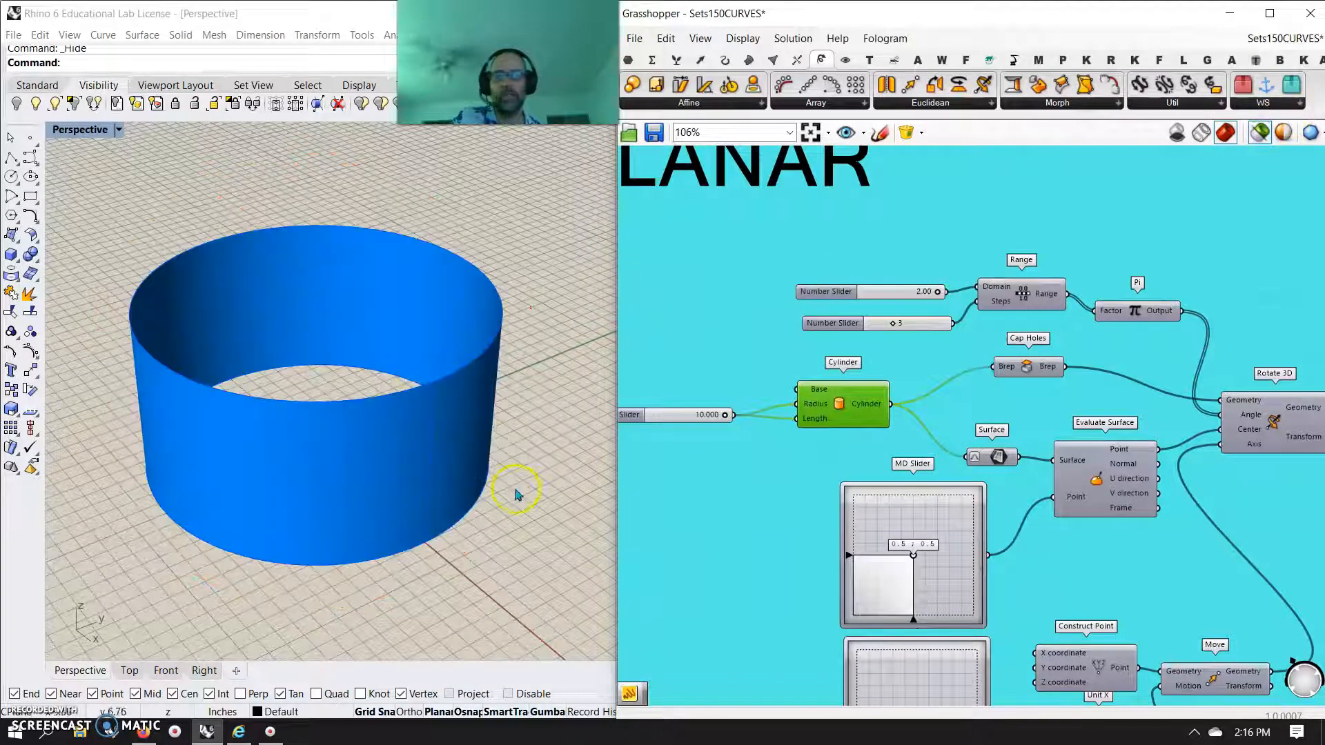
{"action": "left_click", "coordinate": [1039, 364]}
{"action": "right_click_drag", "start_coordinate": [1060, 425], "coordinate": [869, 296]}
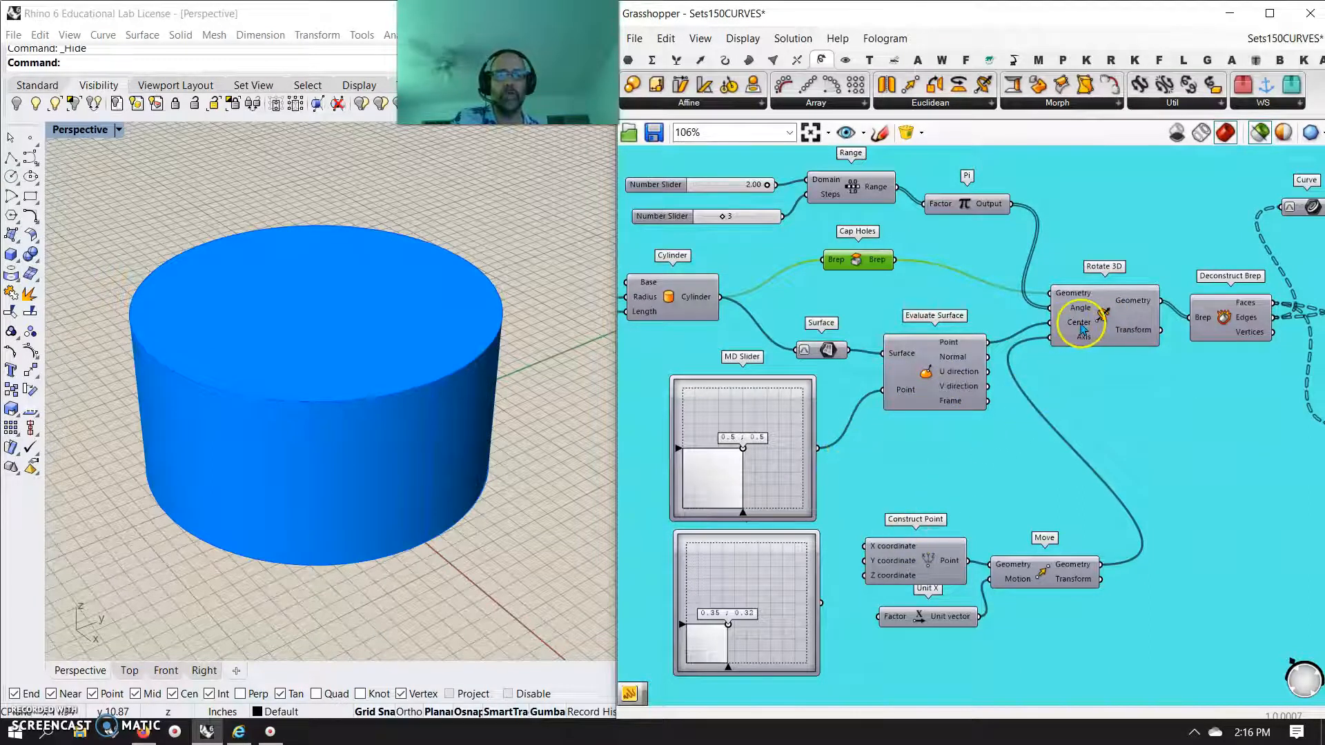
{"action": "left_click", "coordinate": [826, 352]}
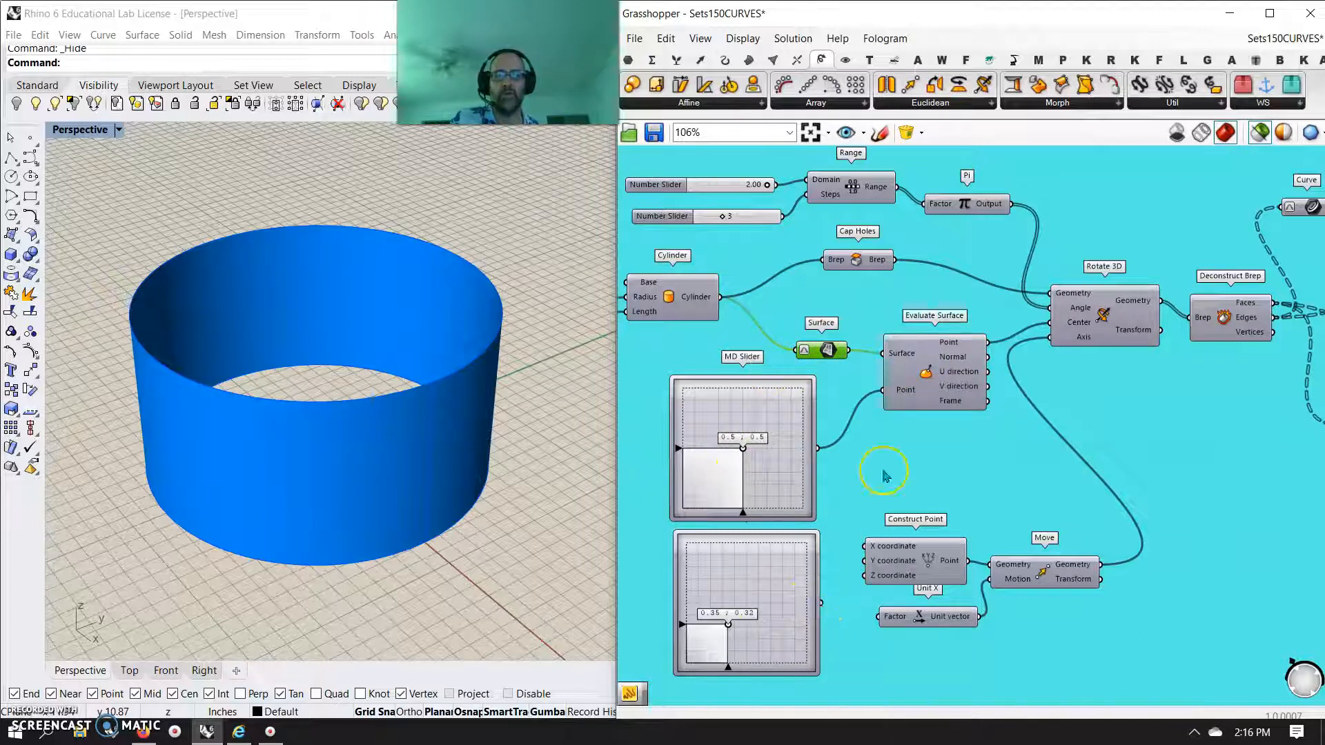
Connect the lower MD Slider to the Point input of Evaluate Surface and shift that slider slightly lower on the canvas.
{"action": "left_click", "coordinate": [933, 366]}
{"action": "left_click_drag", "start_coordinate": [820, 603], "coordinate": [882, 390]}
{"action": "left_click", "coordinate": [726, 626]}
{"action": "mouse_move", "coordinate": [726, 625]}
{"action": "left_mouse_down"}
{"action": "mouse_move", "coordinate": [766, 621]}
{"action": "mouse_move", "coordinate": [719, 649]}
{"action": "left_mouse_up"}
Set the lower MD Slider to 0.0 ; 0.53 with Surface and Evaluate Surface previewed, and reconnect the upper MD Slider to the Point input.
{"action": "left_click", "coordinate": [907, 405], "text": "shift"}
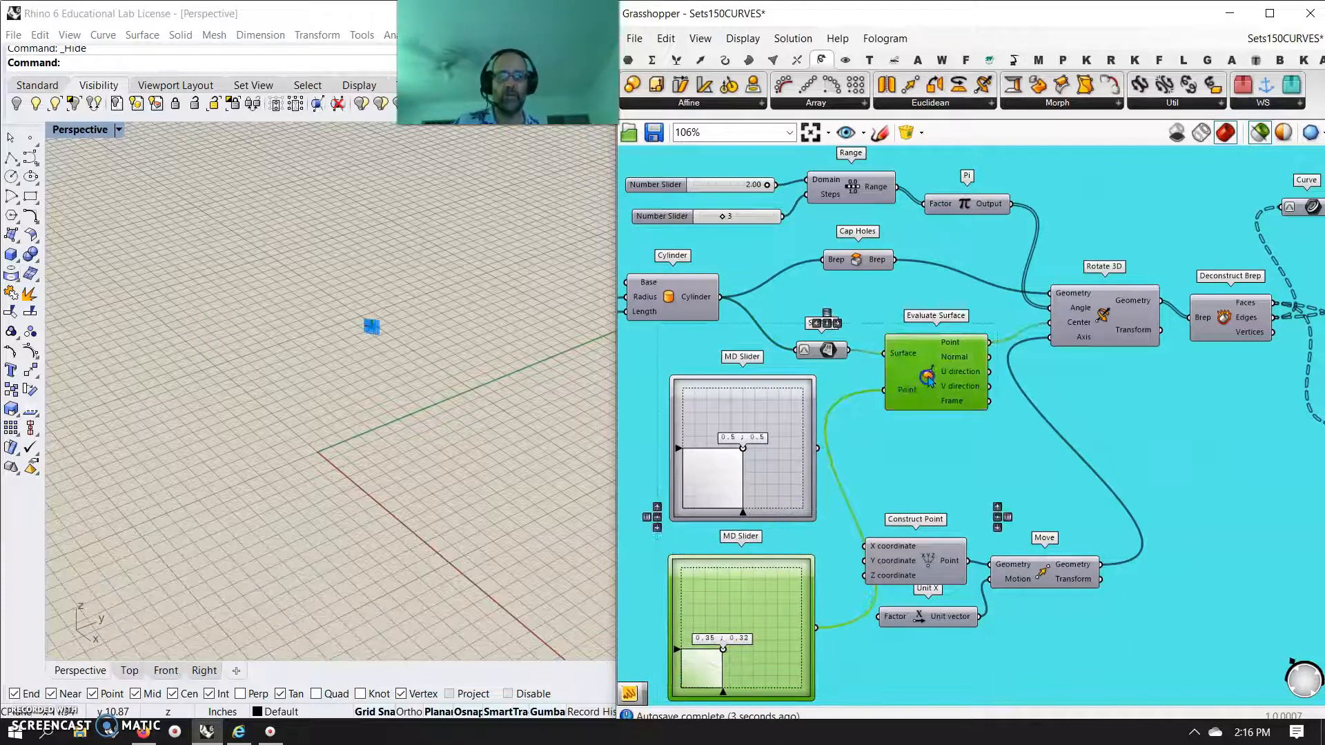
{"action": "left_click", "coordinate": [827, 349], "text": "shift"}
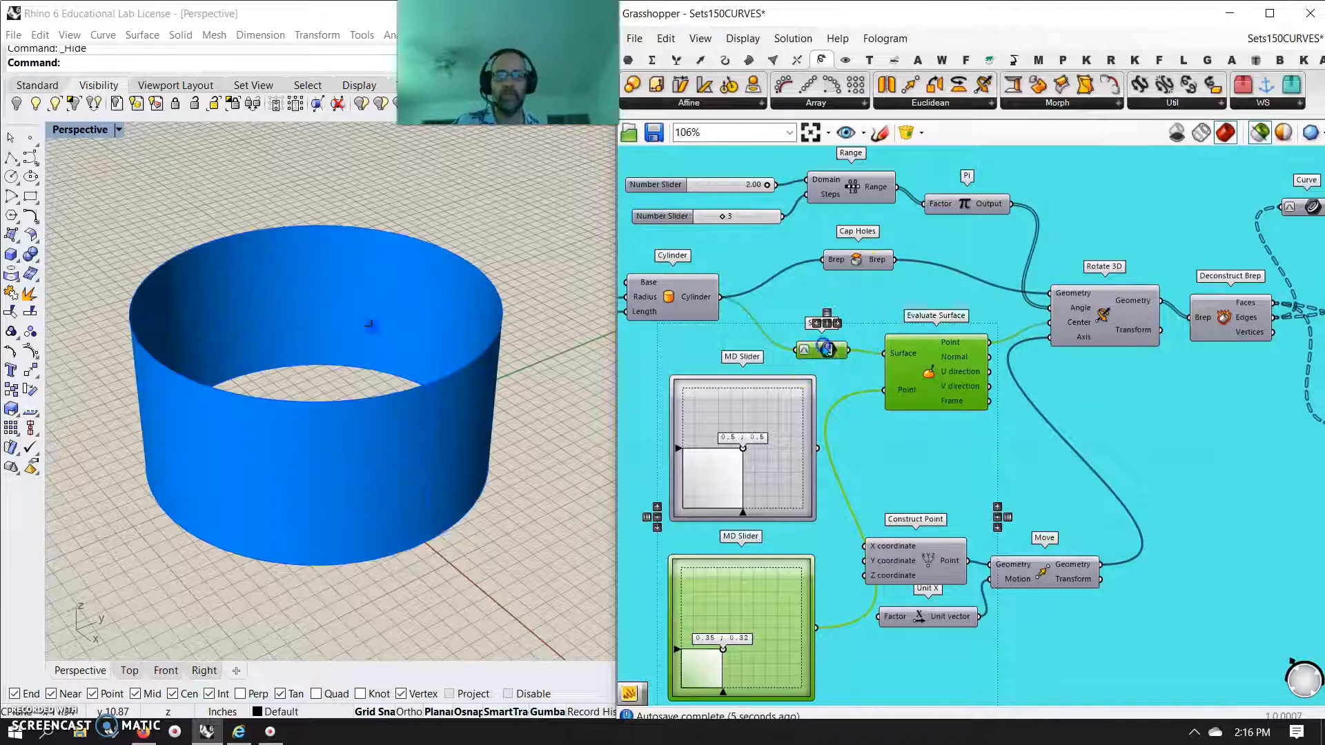
{"action": "left_click_drag", "start_coordinate": [720, 650], "coordinate": [629, 627]}
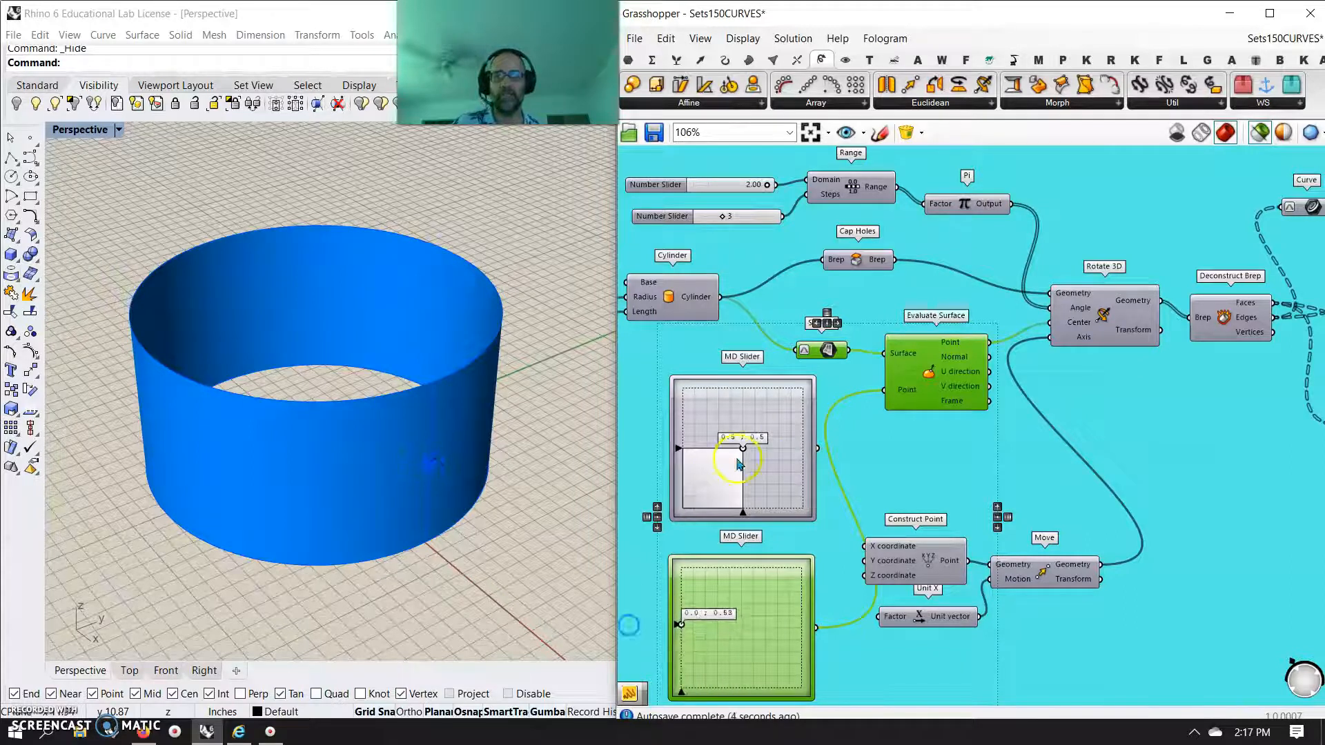
{"action": "left_click_drag", "start_coordinate": [882, 391], "coordinate": [883, 391]}
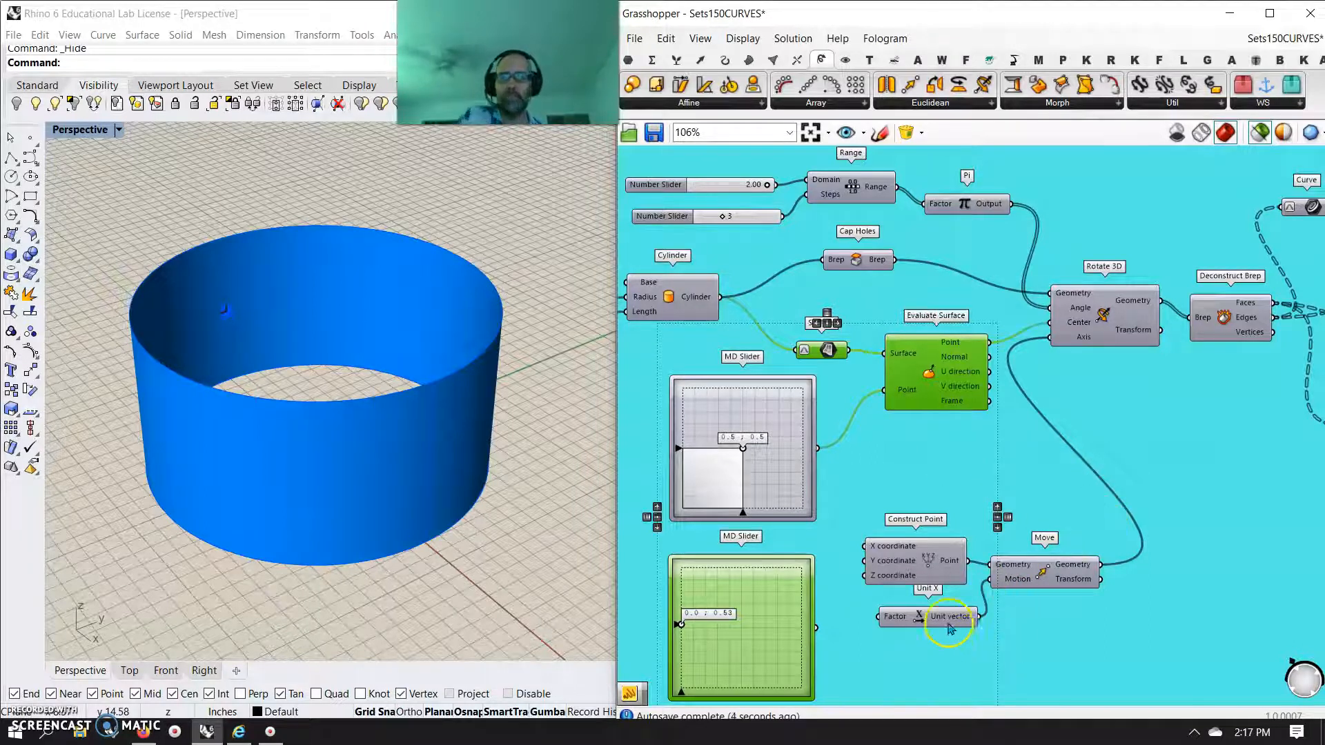
Examine the rotation axis inputs Construct Point and Move, and the rotated solids at Deconstruct Brep.
{"action": "left_click", "coordinate": [935, 586]}
{"action": "left_click", "coordinate": [1050, 581]}
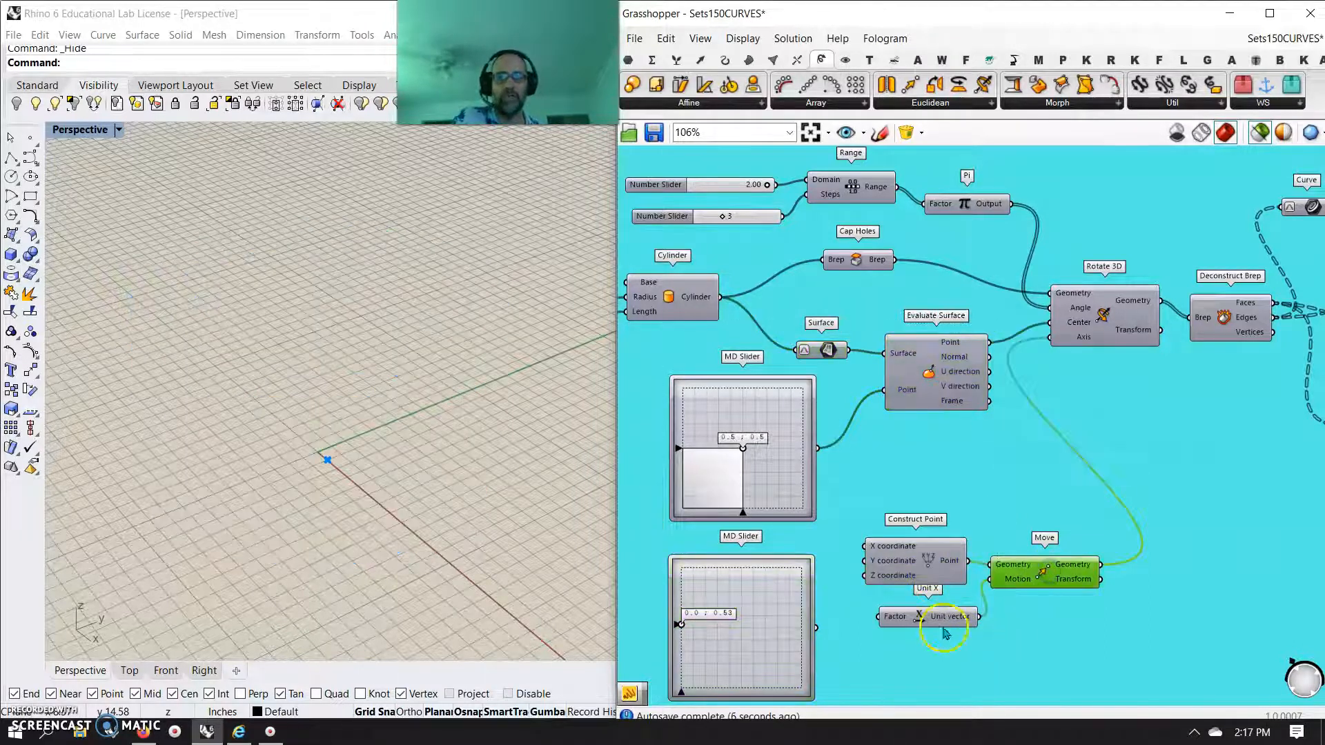
{"action": "right_click_drag", "start_coordinate": [1162, 463], "coordinate": [850, 573]}
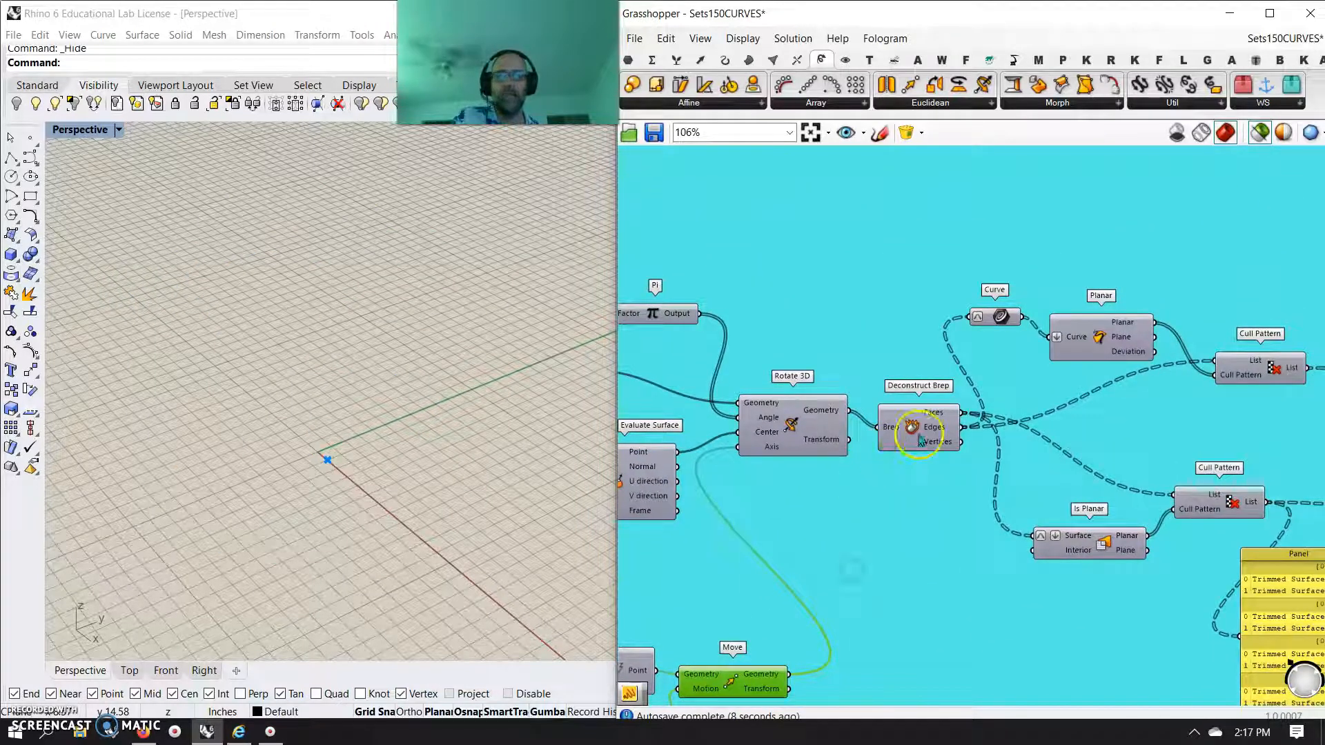
{"action": "left_click", "coordinate": [918, 427]}
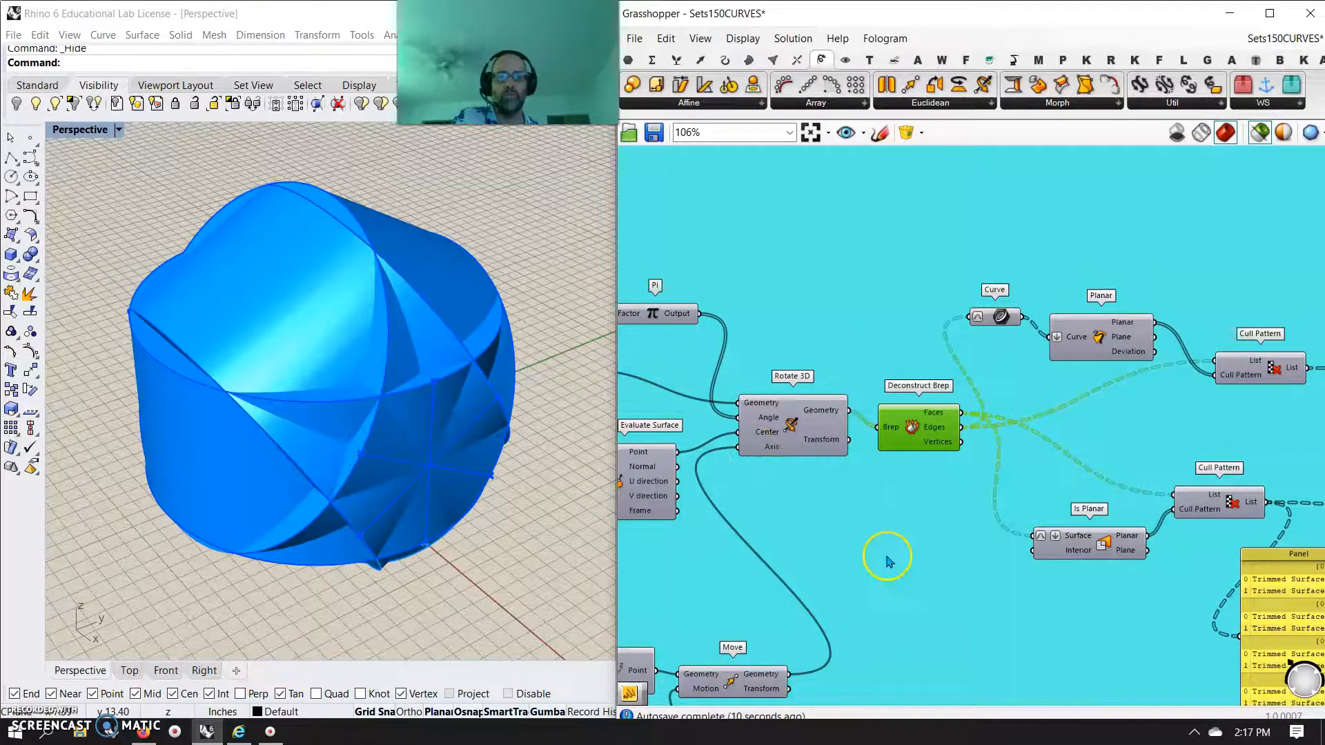
{"action": "right_click_drag", "start_coordinate": [829, 448], "coordinate": [1035, 502]}
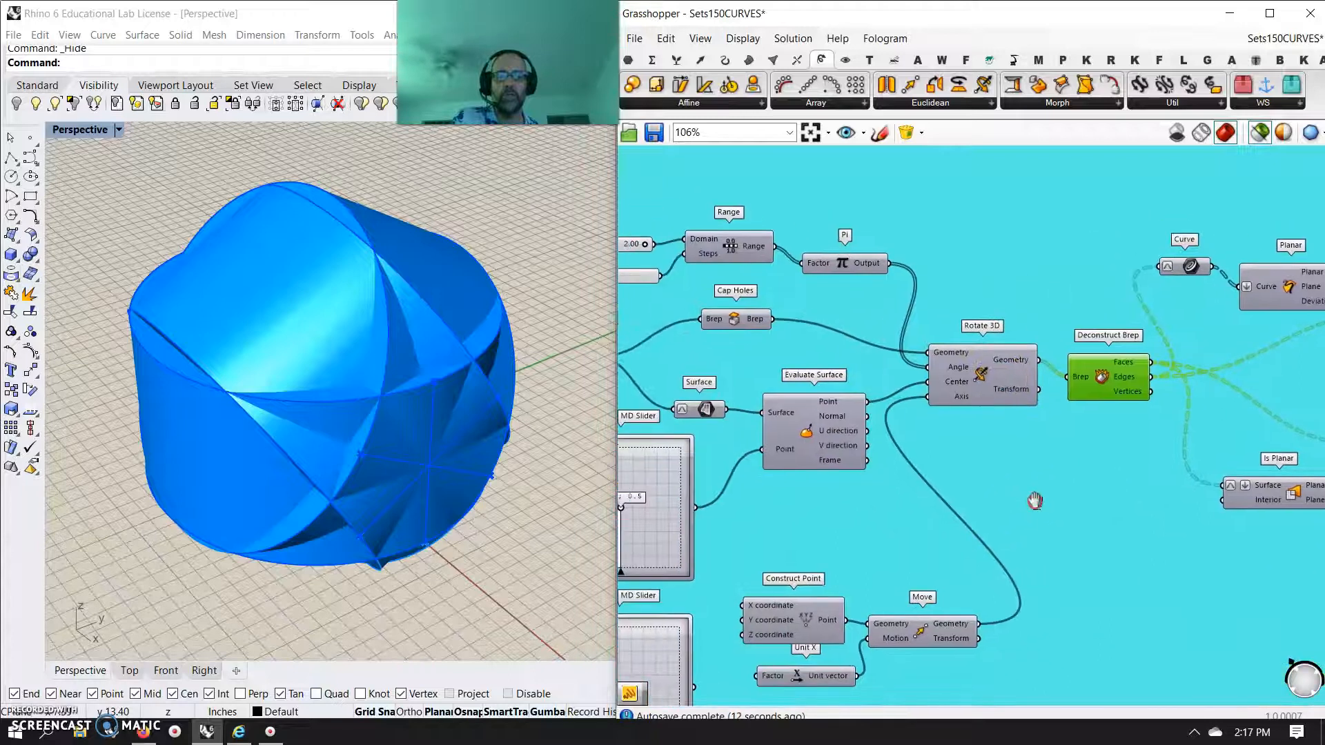
{"action": "right_click_drag", "start_coordinate": [915, 375], "coordinate": [977, 425]}
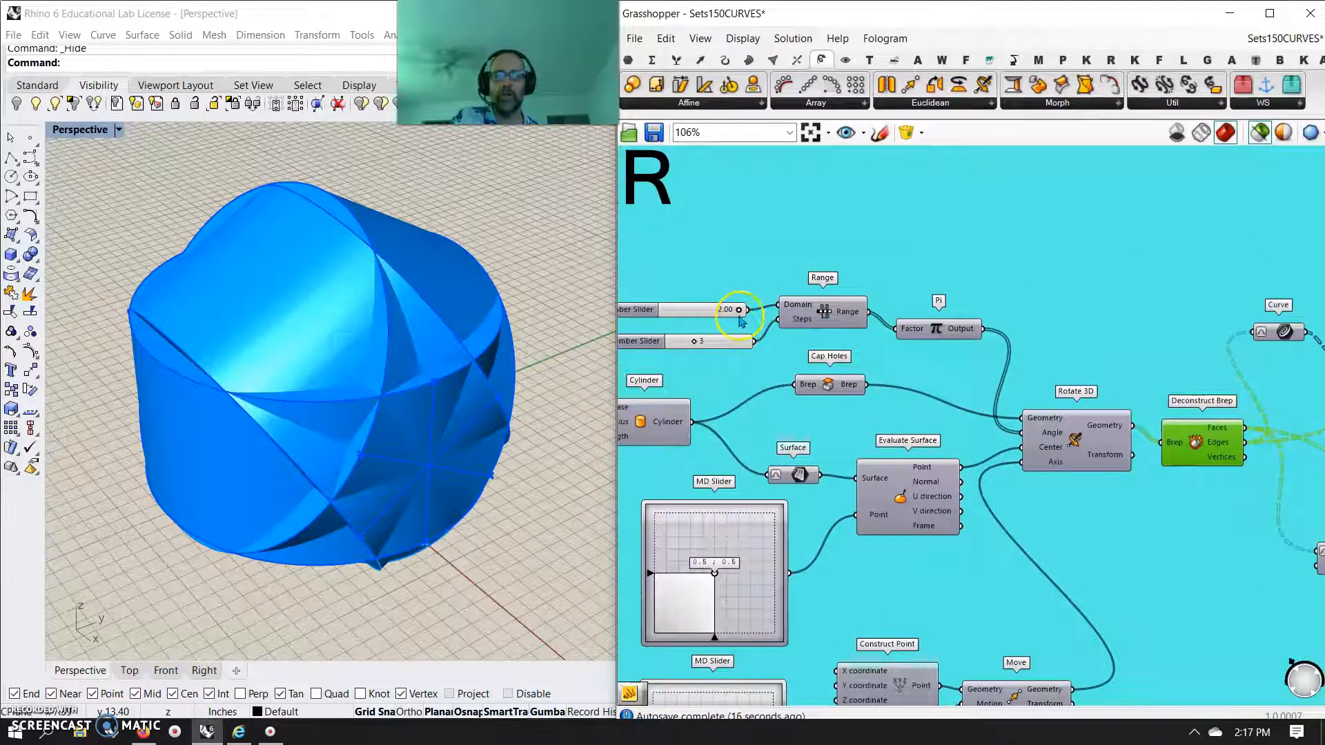
Increase the number slider feeding the Steps input of Range while previewing the Deconstruct Brep output.
{"action": "left_click_drag", "start_coordinate": [718, 312], "coordinate": [695, 345]}
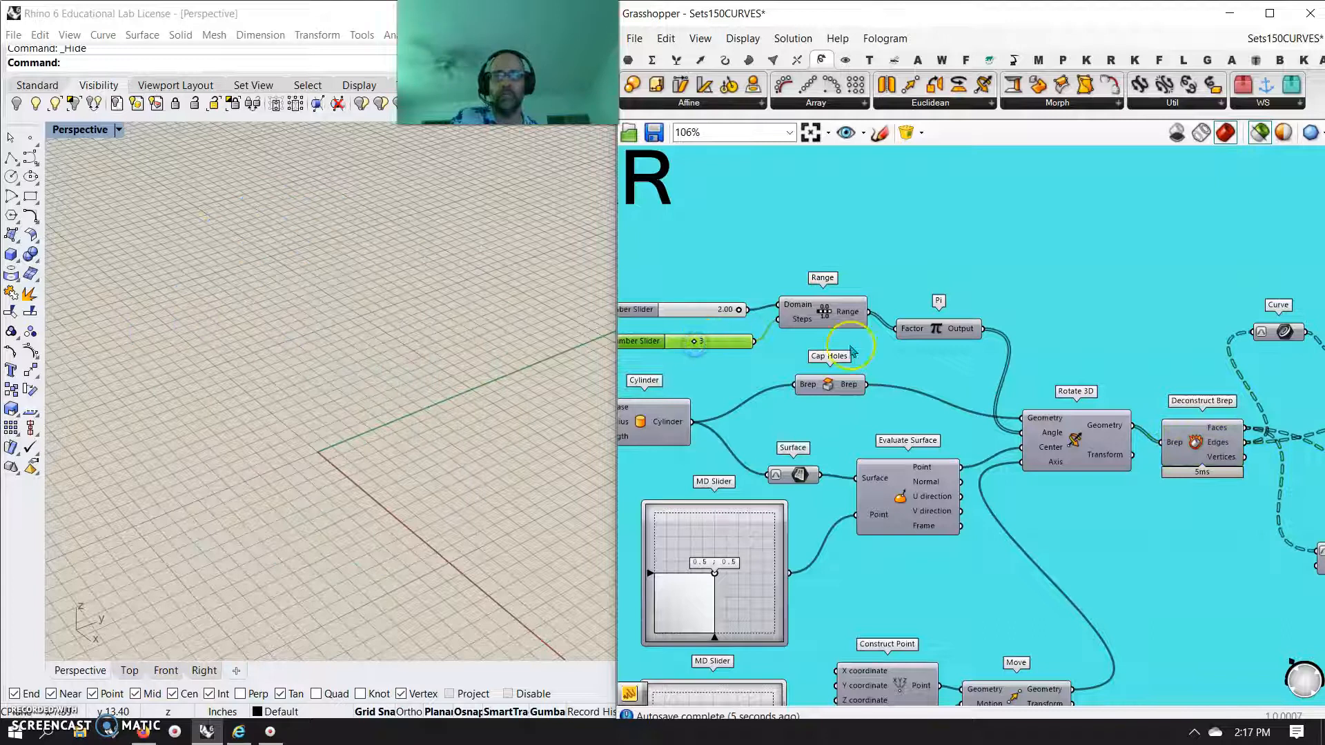
{"action": "left_click", "coordinate": [1185, 454]}
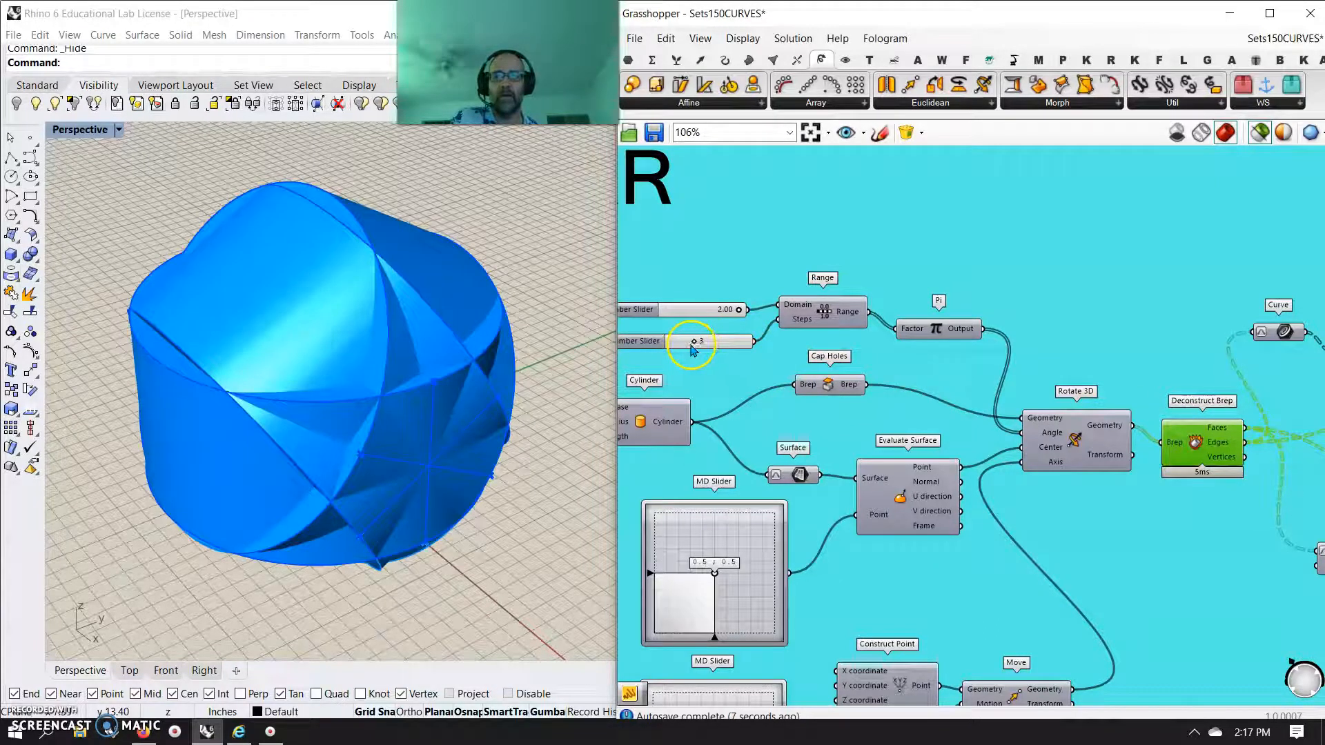
{"action": "mouse_move", "coordinate": [693, 343]}
{"action": "left_mouse_down"}
{"action": "mouse_move", "coordinate": [735, 343]}
{"action": "mouse_move", "coordinate": [704, 344]}
{"action": "left_mouse_up"}
{"action": "mouse_move", "coordinate": [386, 414]}
{"action": "right_mouse_down"}
{"action": "mouse_move", "coordinate": [370, 423]}
{"action": "mouse_move", "coordinate": [394, 416]}
{"action": "right_mouse_up"}
Examine how the Deconstruct Brep edges pass through the Curve container and the Planar component.
{"action": "right_click_drag", "start_coordinate": [1138, 542], "coordinate": [834, 531]}
{"action": "scroll", "coordinate": [943, 509], "scroll_direction": "down", "scroll_amount": 2}
{"action": "scroll", "coordinate": [946, 514], "scroll_direction": "up", "scroll_amount": 3}
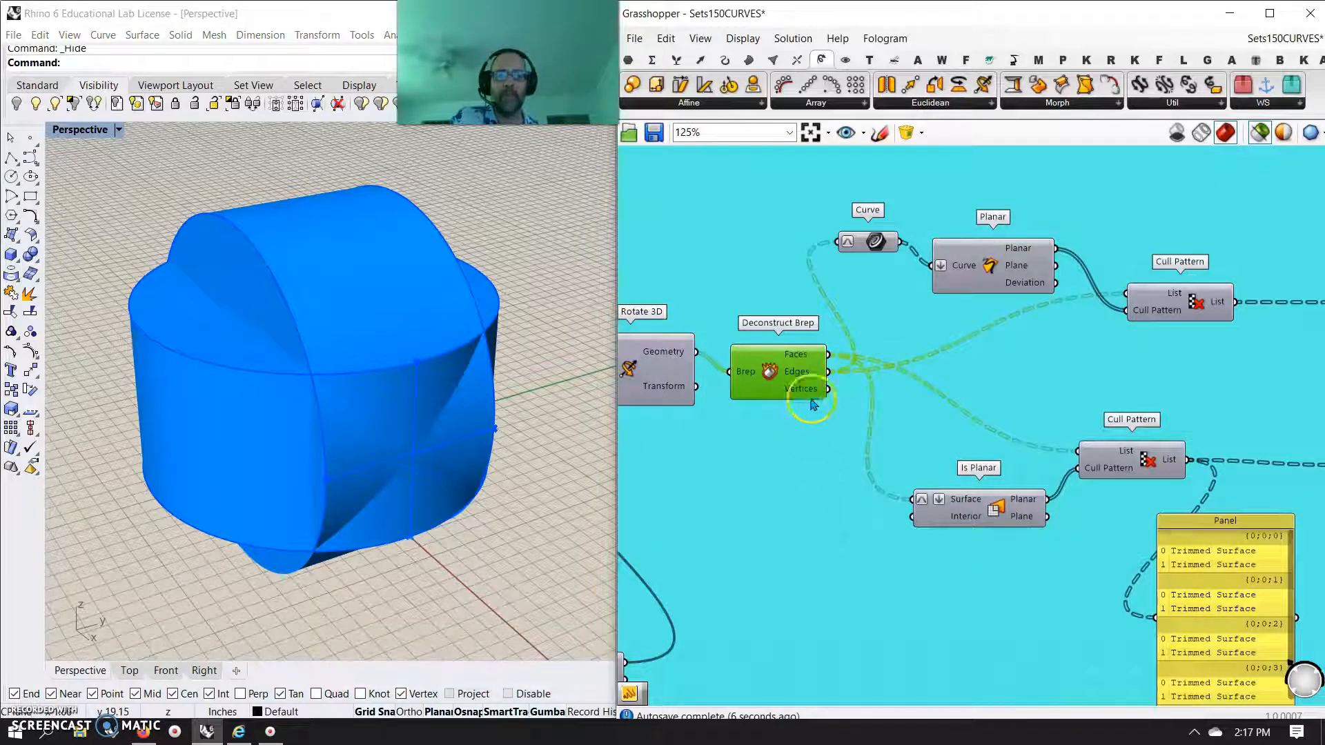
{"action": "left_click", "coordinate": [869, 244]}
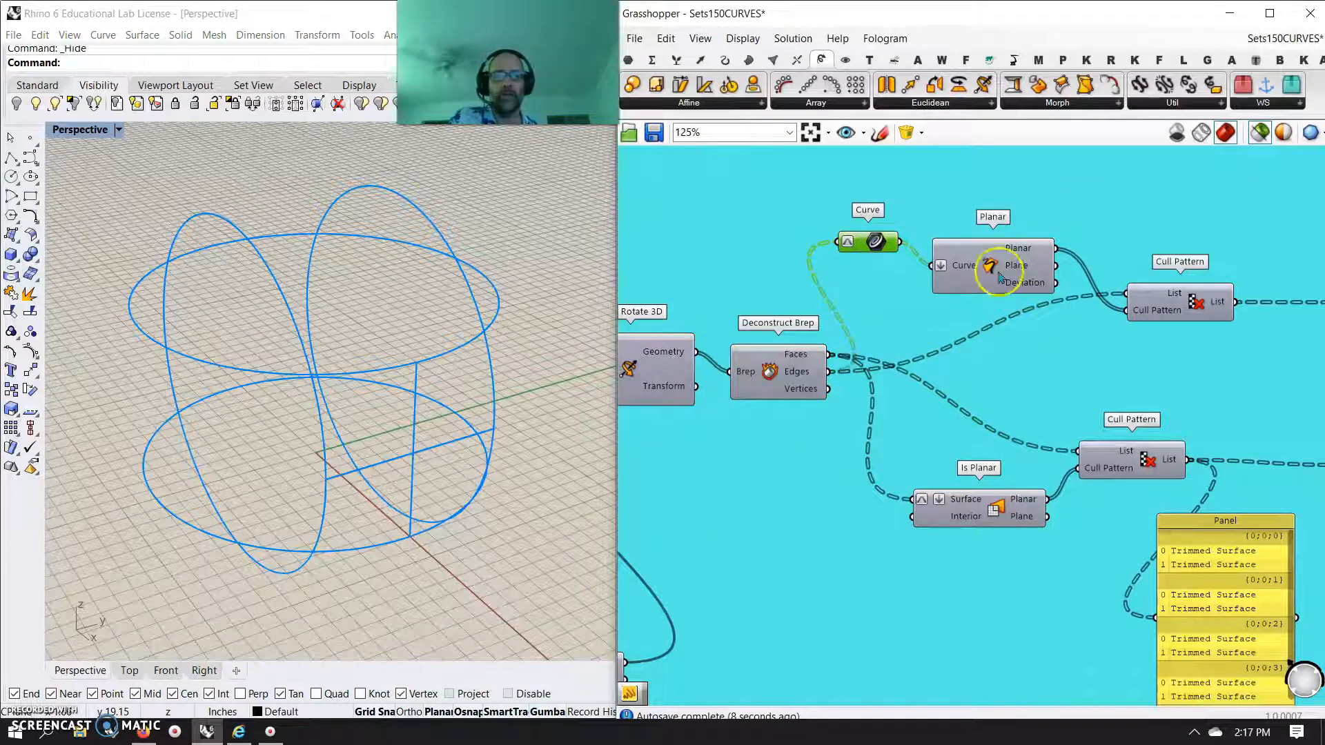
{"action": "left_click", "coordinate": [798, 359]}
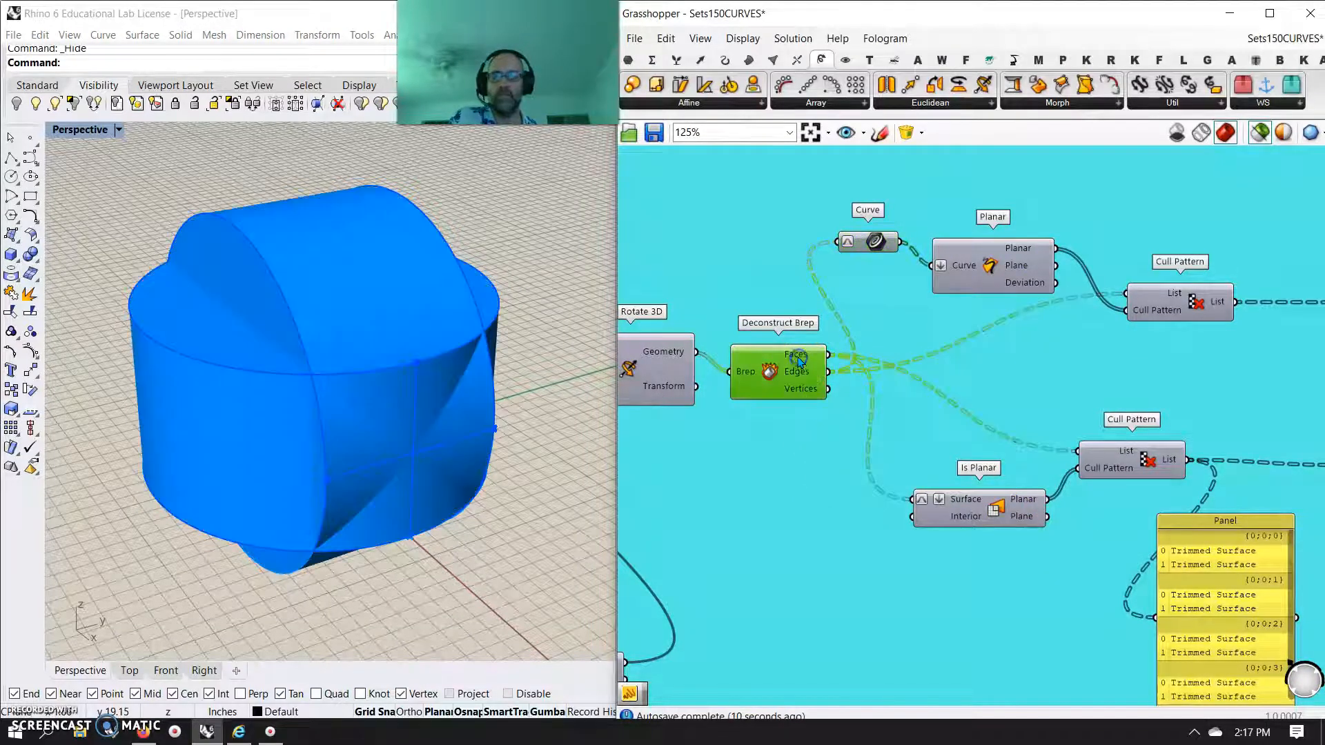
{"action": "left_click", "coordinate": [875, 241]}
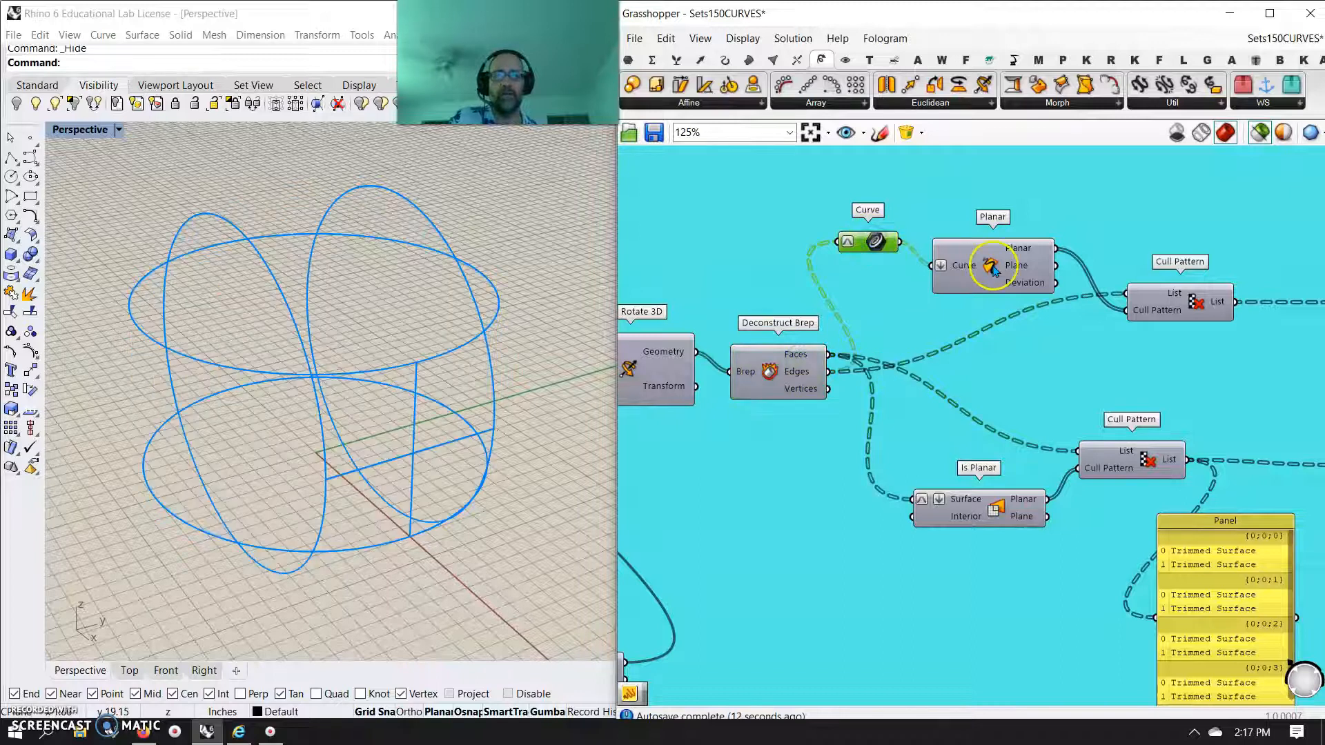
{"action": "left_click", "coordinate": [991, 267]}
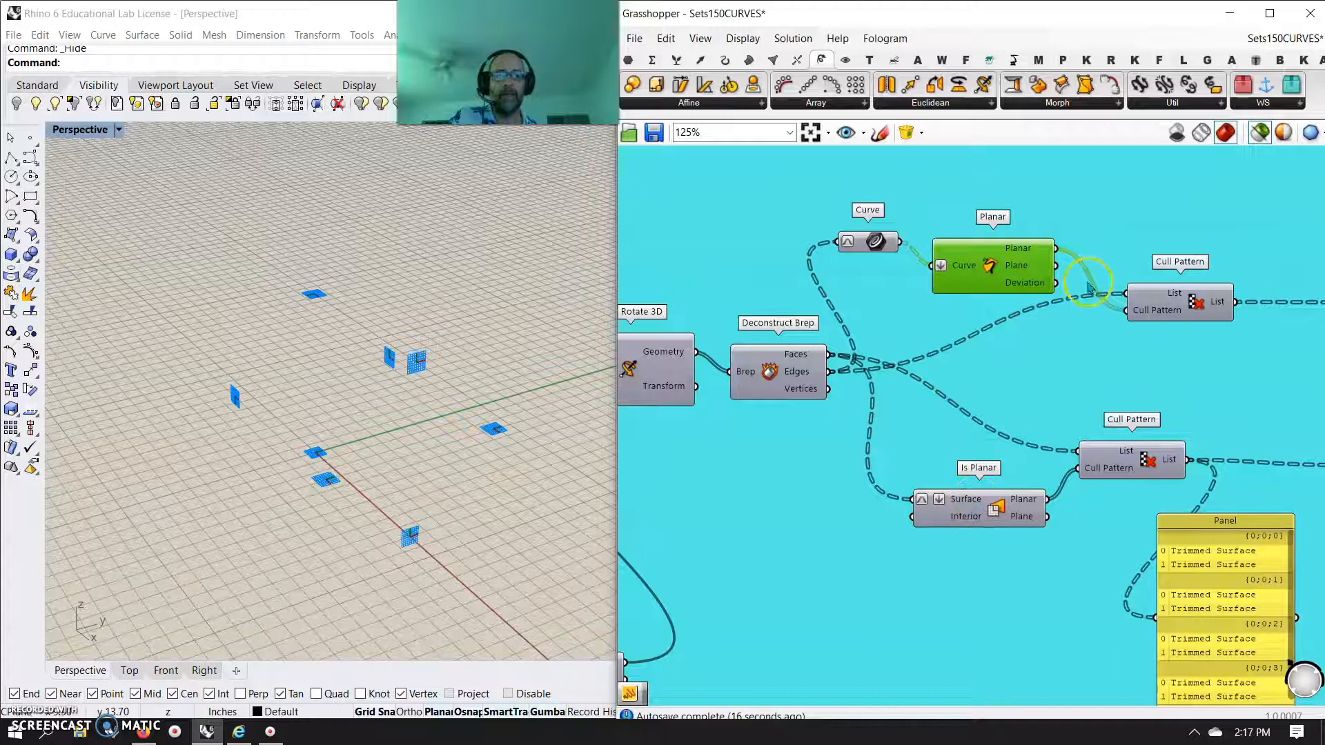
{"action": "mouse_move", "coordinate": [1023, 254]}
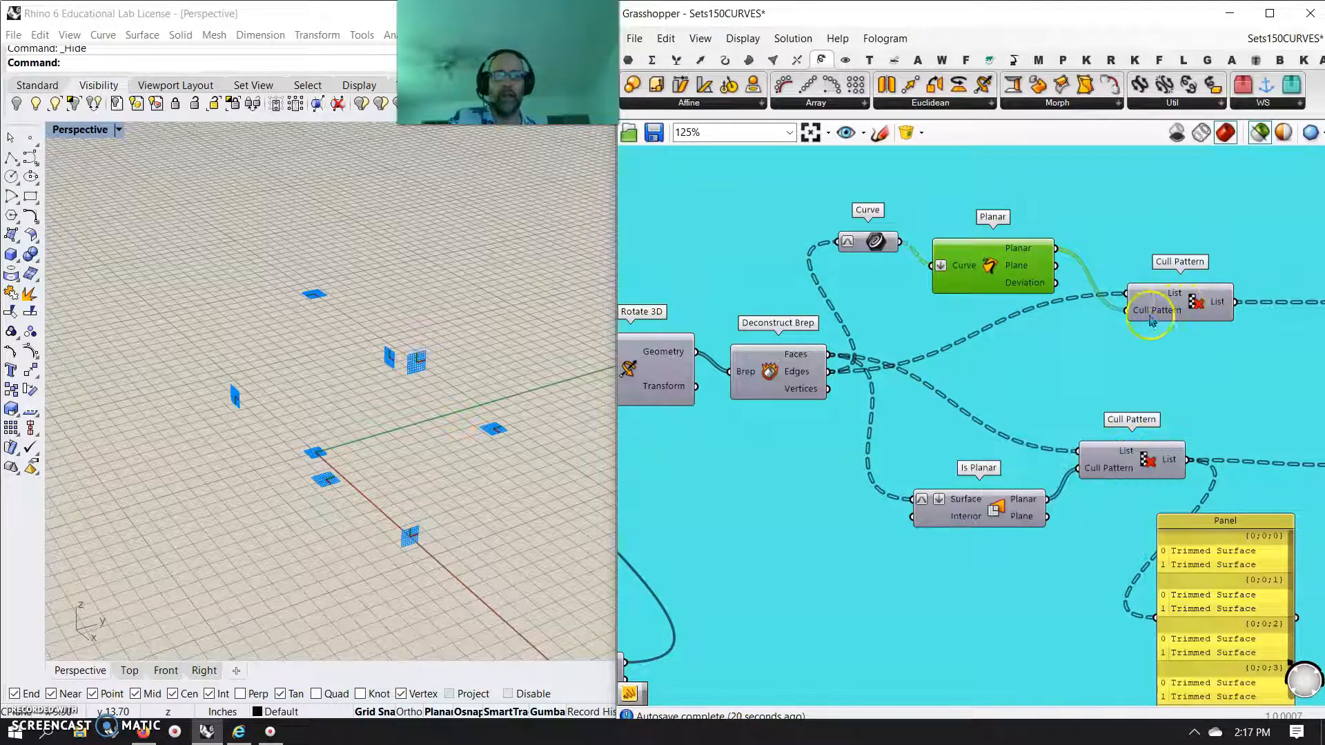
Move the panel above the upper Cull Pattern and feed it the Planar output of the curve Planar component.
{"action": "left_click_drag", "start_coordinate": [1234, 626], "coordinate": [1198, 184]}
{"action": "left_click_drag", "start_coordinate": [1056, 249], "coordinate": [1218, 286]}
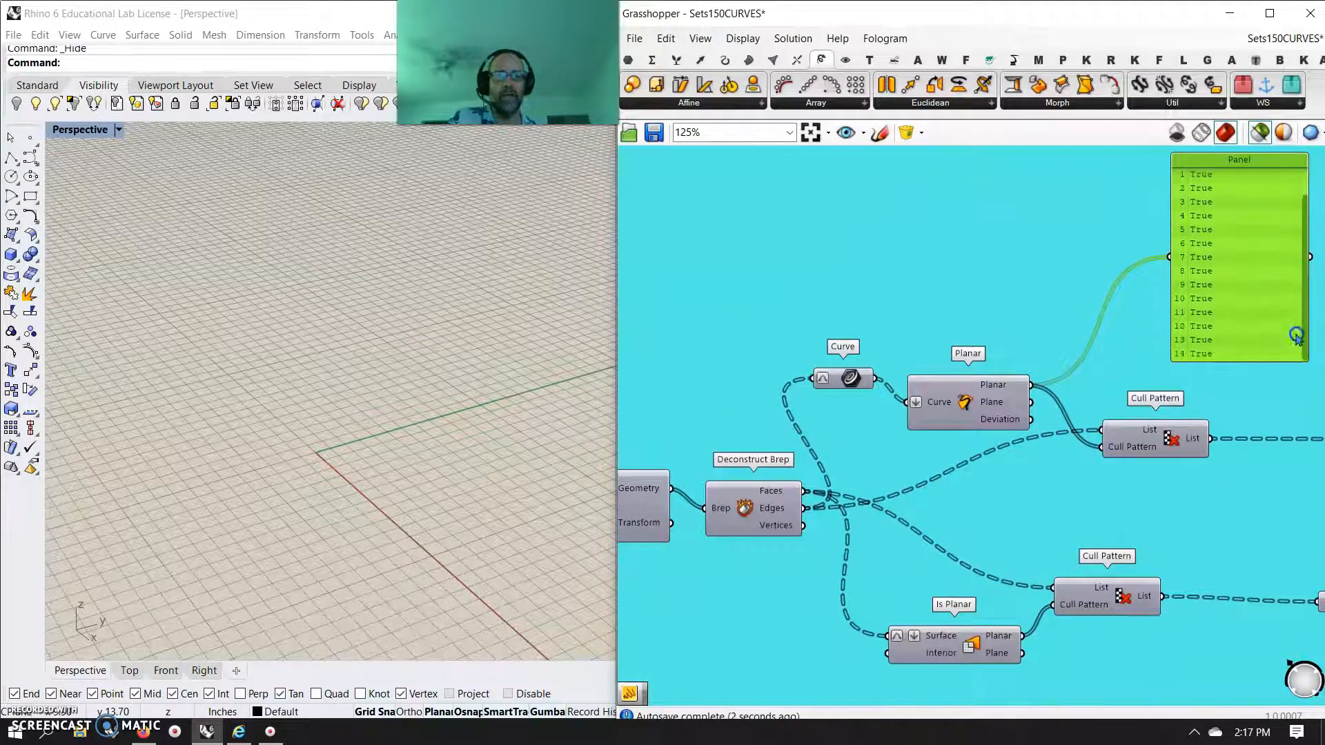
{"action": "left_click", "coordinate": [985, 407]}
Move the panel below the lower Cull Pattern and feed it the Planar output of Is Planar.
{"action": "left_click_drag", "start_coordinate": [1258, 290], "coordinate": [1185, 539]}
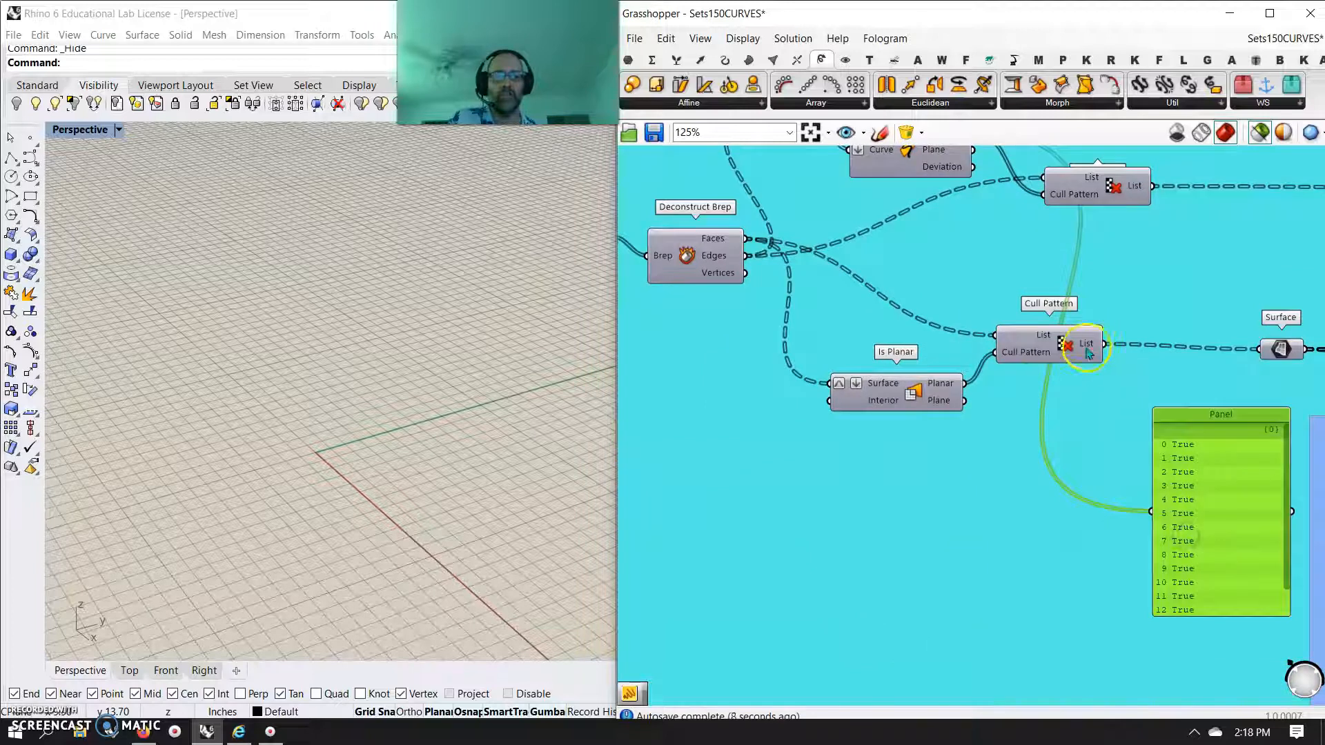
{"action": "left_click_drag", "start_coordinate": [966, 385], "coordinate": [1205, 545]}
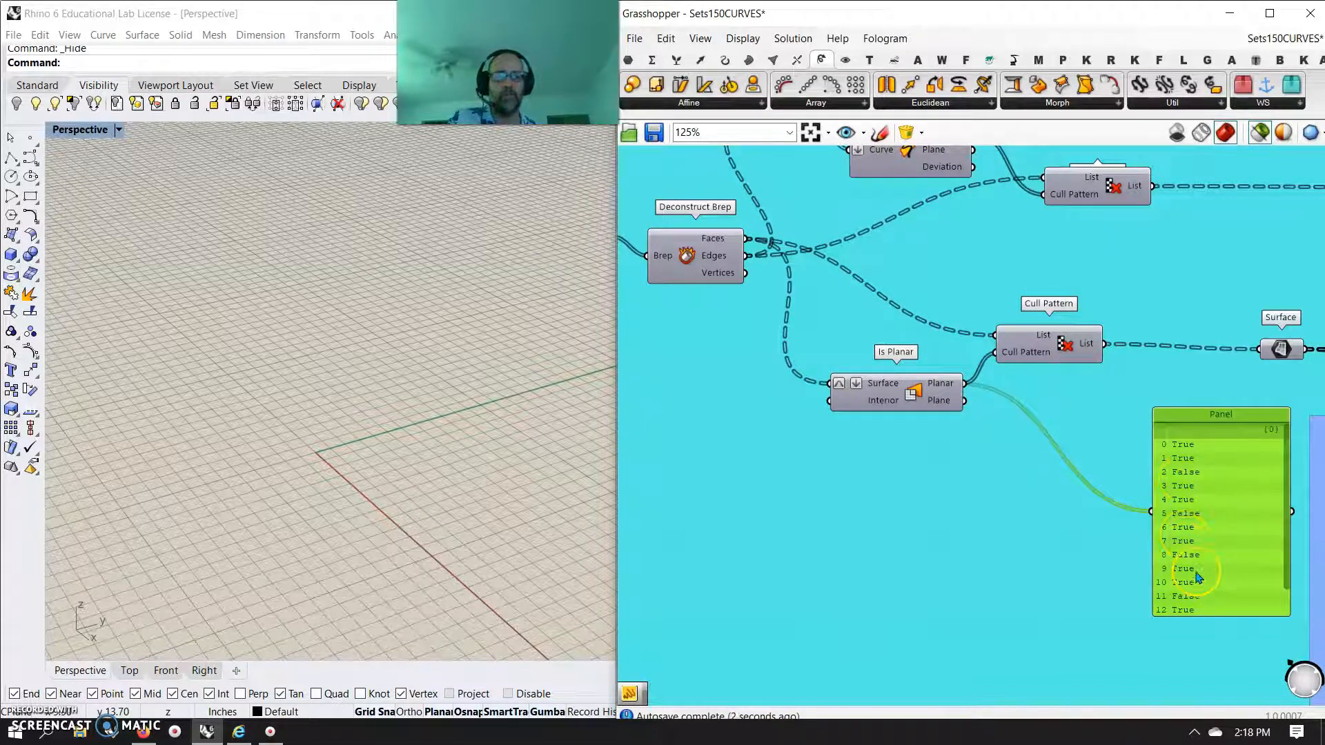
Compare the culled planar surfaces in the Surface container with the curves from the upper Cull Pattern, and examine the downstream nodes.
{"action": "left_click", "coordinate": [1056, 345]}
{"action": "right_click_drag", "start_coordinate": [1203, 326], "coordinate": [915, 377]}
{"action": "left_click", "coordinate": [995, 406]}
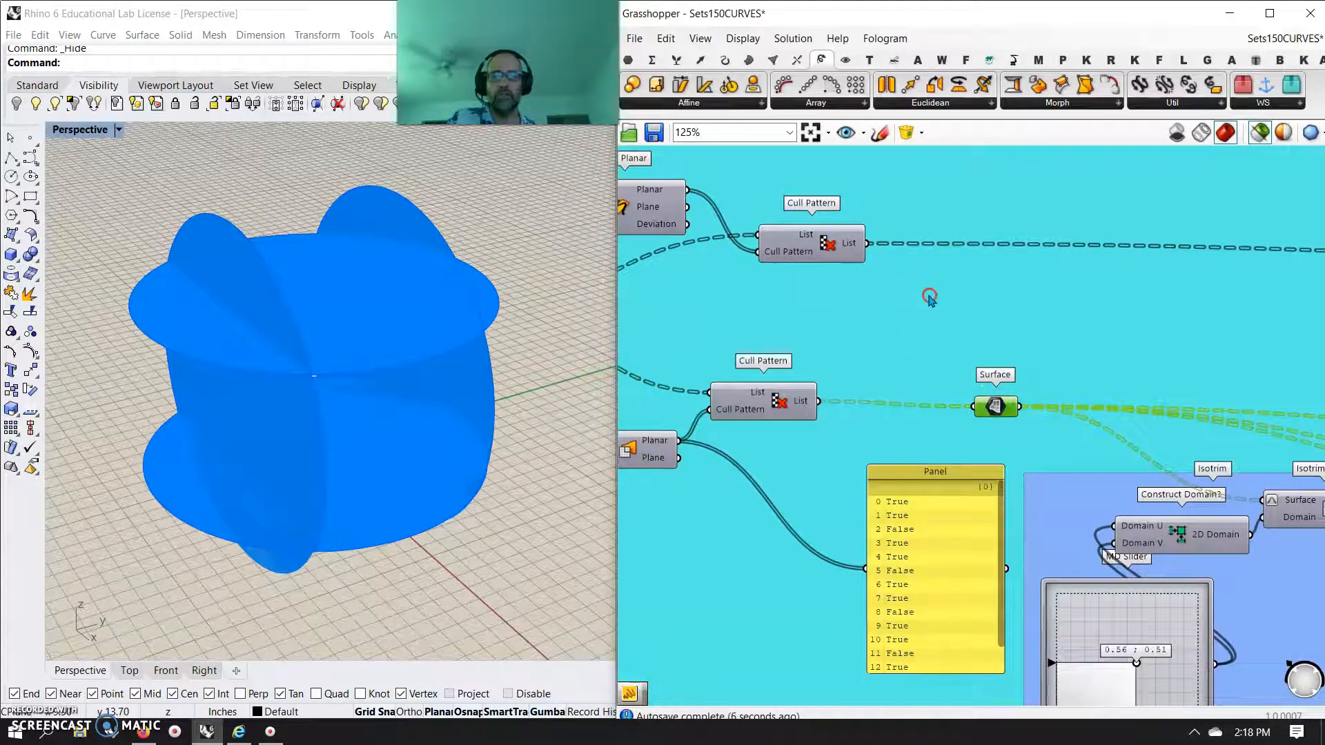
{"action": "right_click_drag", "start_coordinate": [929, 302], "coordinate": [793, 417]}
{"action": "scroll", "coordinate": [804, 421], "scroll_direction": "down", "scroll_amount": 3}
{"action": "left_click", "coordinate": [719, 380]}
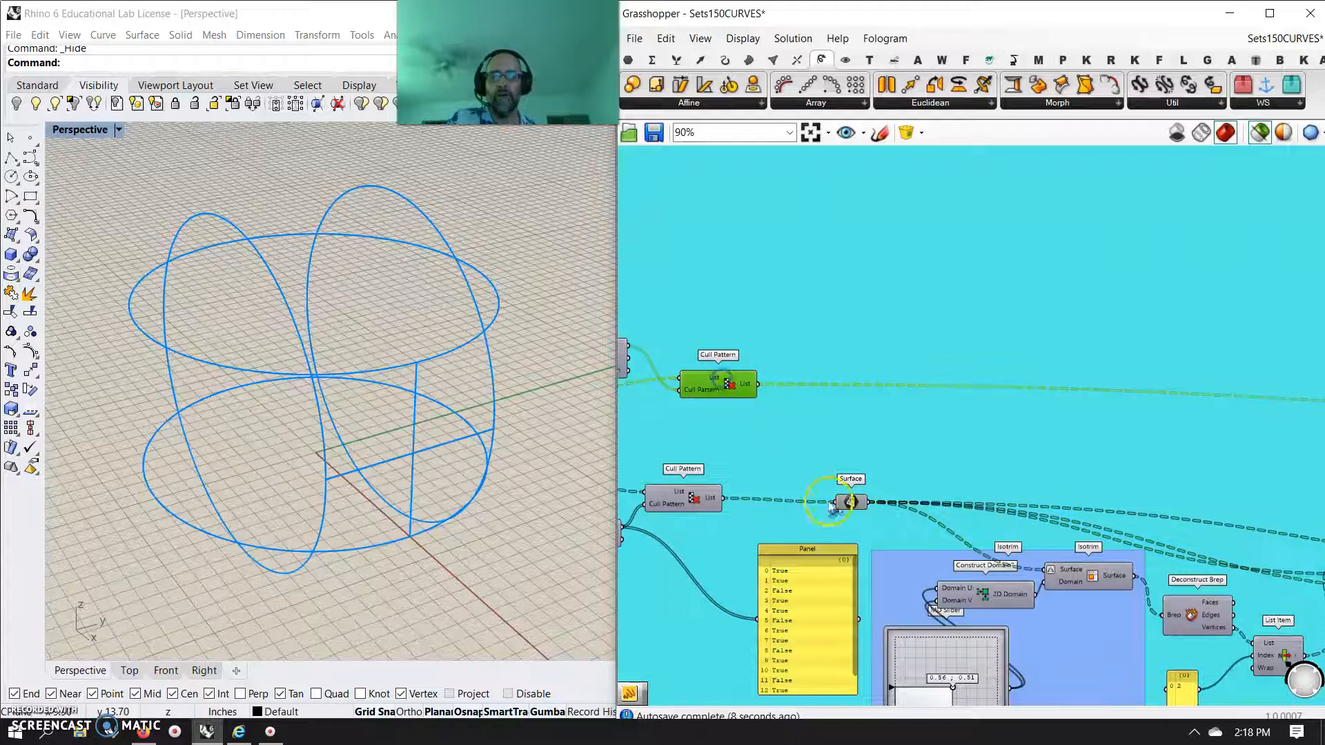
{"action": "left_click", "coordinate": [853, 503]}
{"action": "left_click", "coordinate": [742, 383]}
{"action": "left_click", "coordinate": [850, 501]}
{"action": "right_click_drag", "start_coordinate": [1090, 459], "coordinate": [925, 267]}
{"action": "scroll", "coordinate": [874, 190], "scroll_direction": "down", "scroll_amount": 4}
{"action": "right_click_drag", "start_coordinate": [1056, 379], "coordinate": [954, 527]}
{"action": "scroll", "coordinate": [957, 507], "scroll_direction": "up", "scroll_amount": 1}
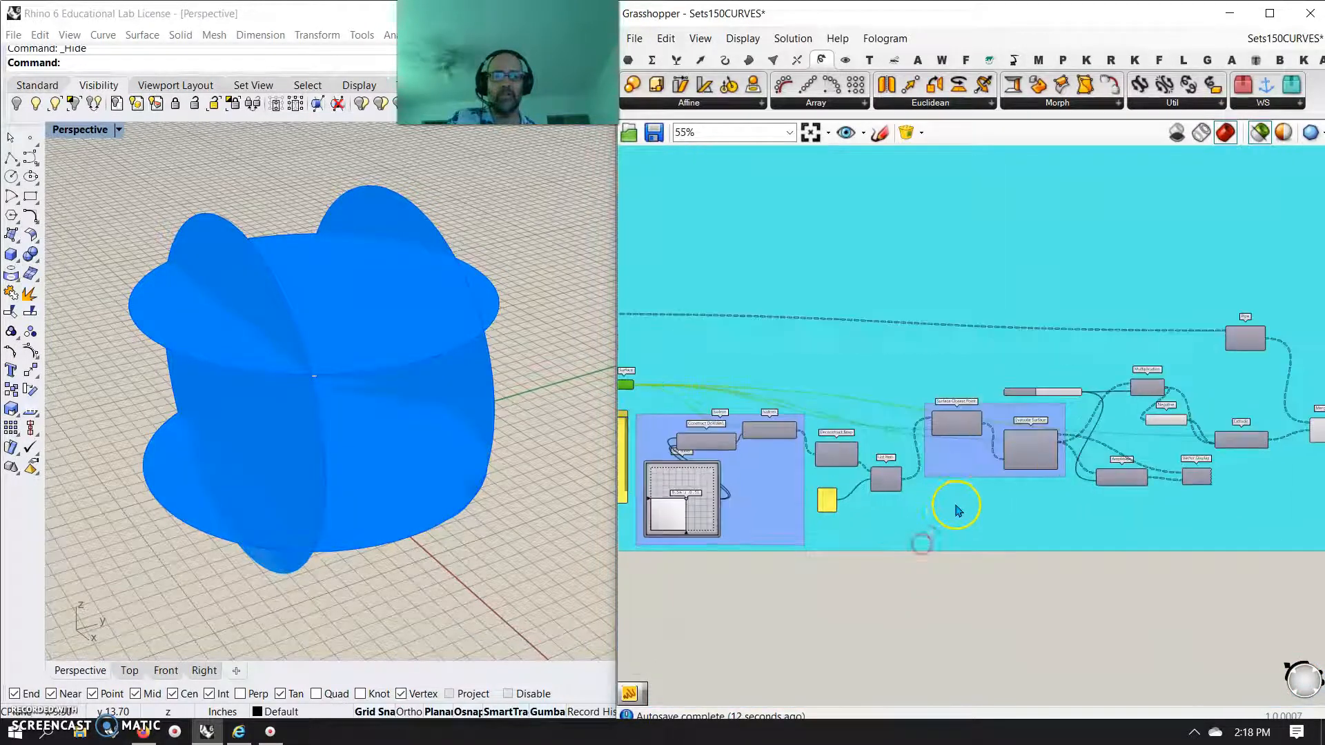
Examine the downstream nodes from the reparameterized surface through Surface Closest Point and Evaluate Surface to Extrude, Vector Display and Pipe.
{"action": "scroll", "coordinate": [739, 528], "scroll_direction": "up", "scroll_amount": 2}
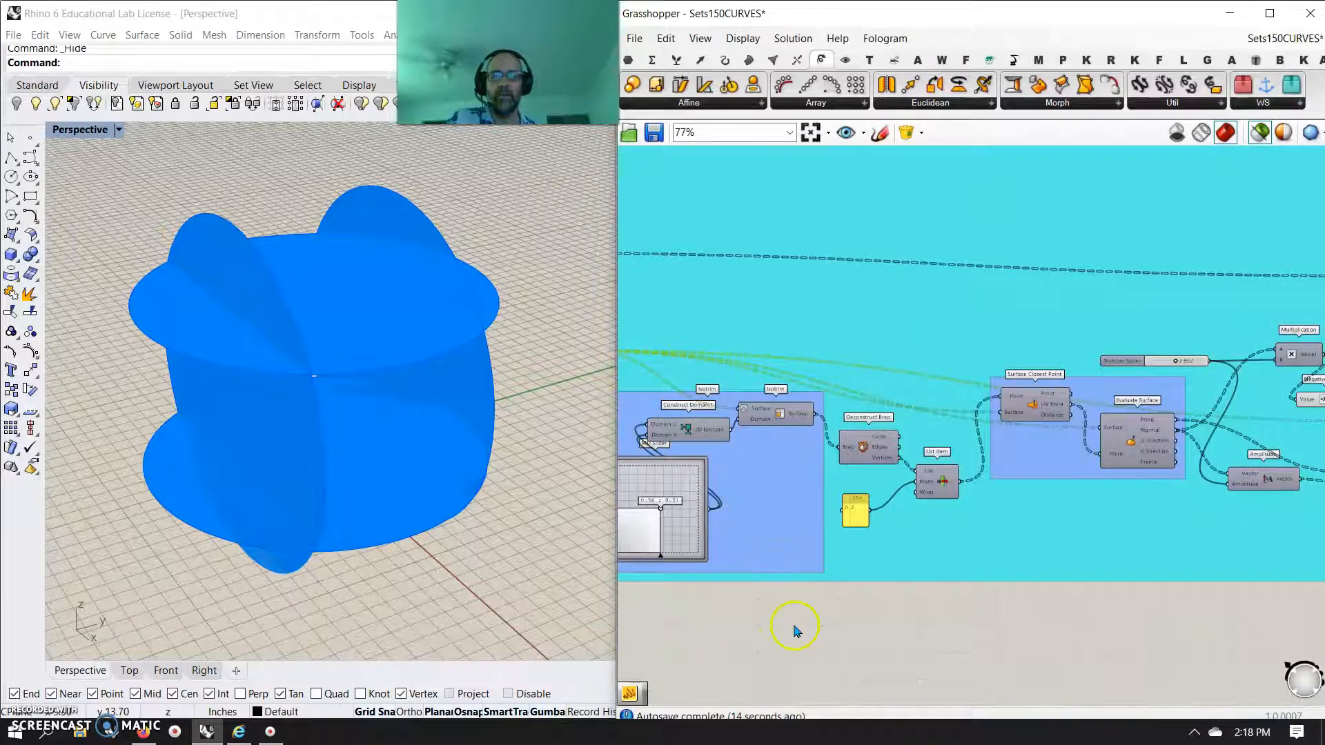
{"action": "right_click_drag", "start_coordinate": [795, 631], "coordinate": [911, 636]}
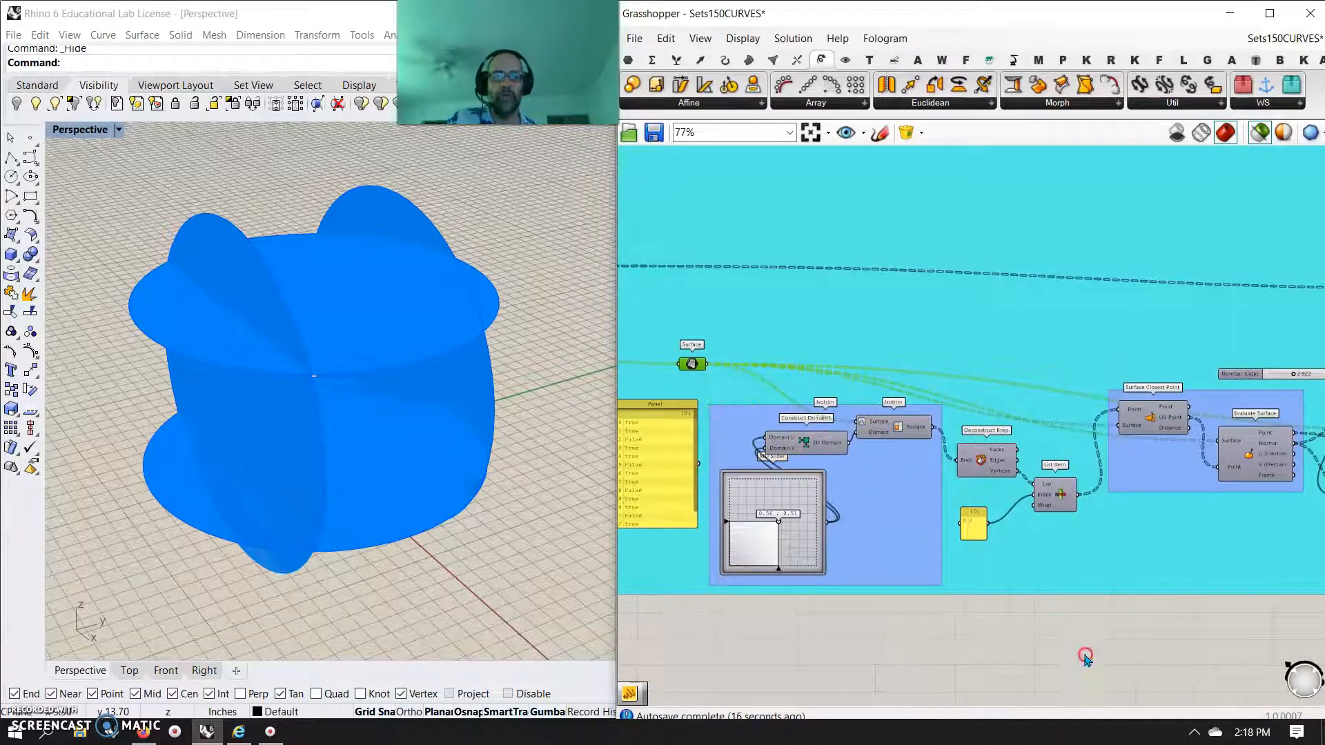
{"action": "right_click_drag", "start_coordinate": [1088, 655], "coordinate": [979, 644]}
{"action": "scroll", "coordinate": [920, 589], "scroll_direction": "up", "scroll_amount": 2}
{"action": "right_click_drag", "start_coordinate": [1095, 654], "coordinate": [919, 683]}
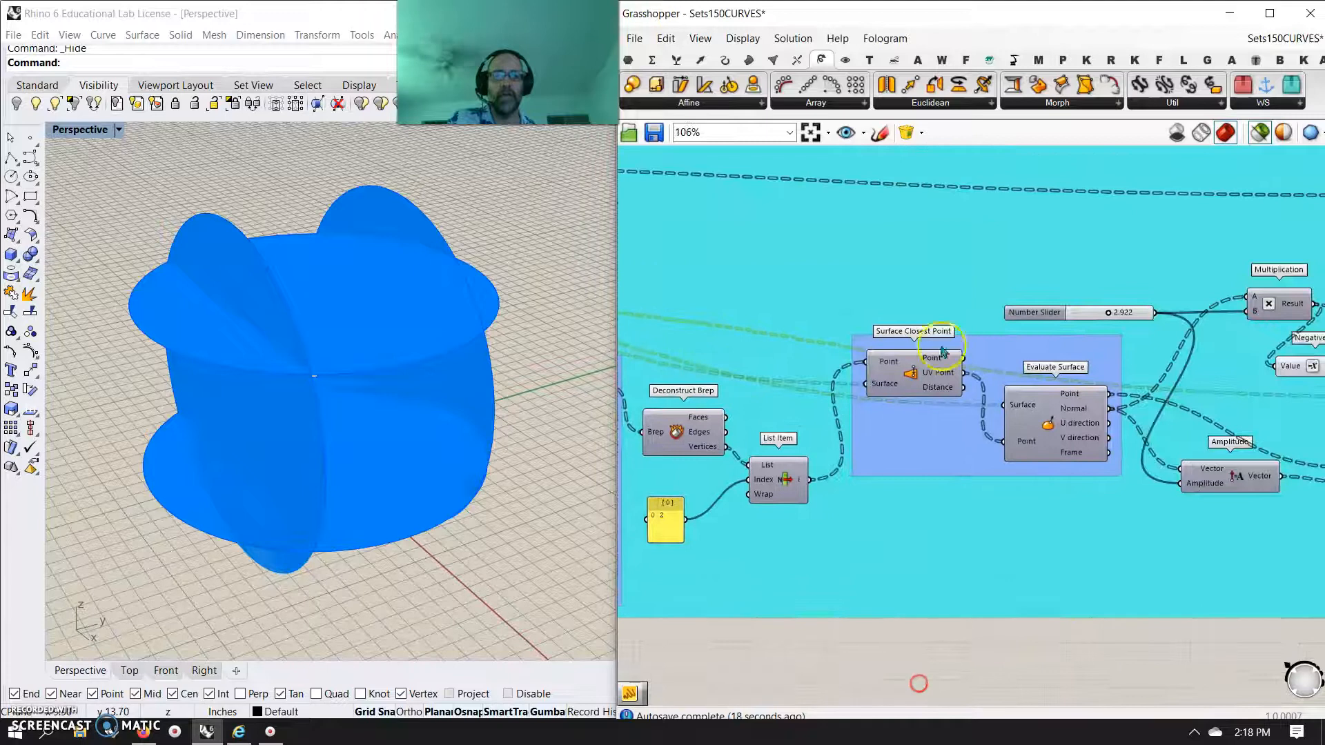
{"action": "right_click_drag", "start_coordinate": [1112, 660], "coordinate": [914, 665]}
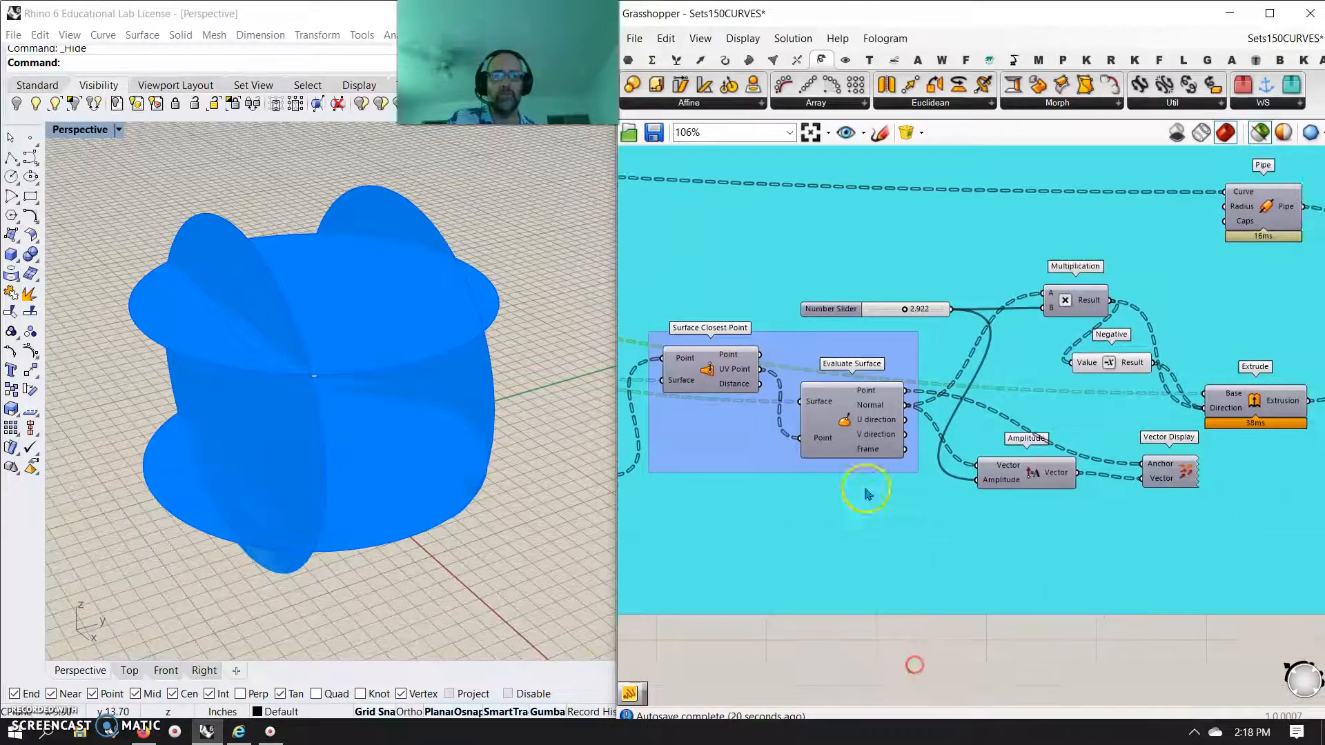
{"action": "right_click_drag", "start_coordinate": [1028, 624], "coordinate": [809, 636]}
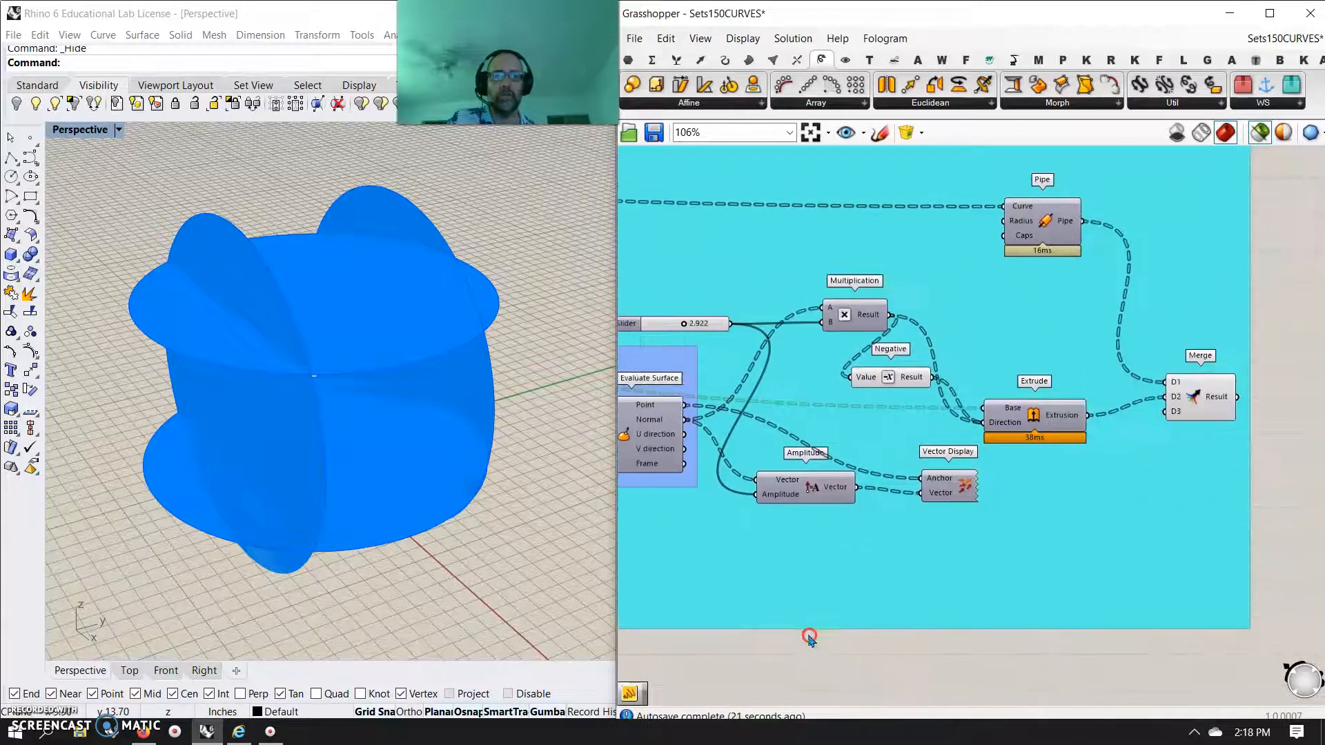
Compare the previews of the Merge and Pipe components in the Perspective view.
{"action": "left_click", "coordinate": [1232, 387]}
{"action": "right_click_drag", "start_coordinate": [433, 437], "coordinate": [615, 354]}
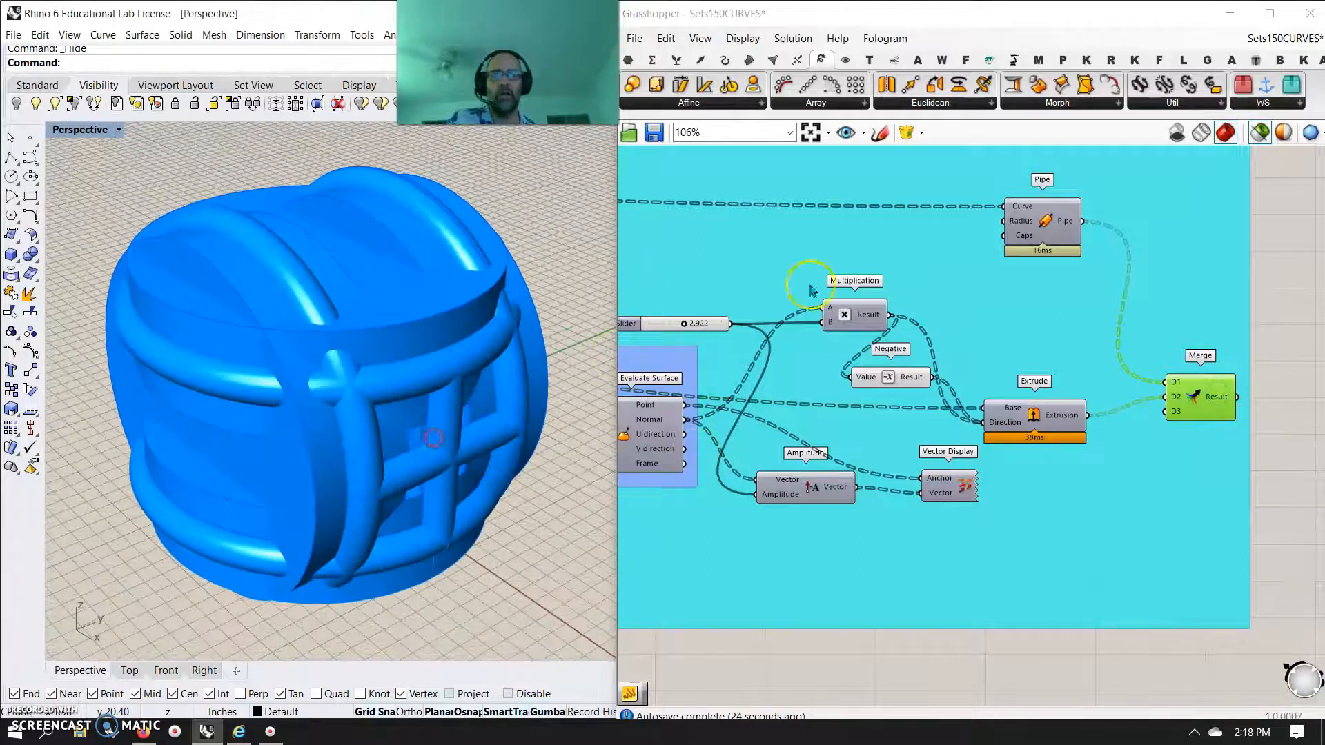
{"action": "left_click", "coordinate": [1047, 231]}
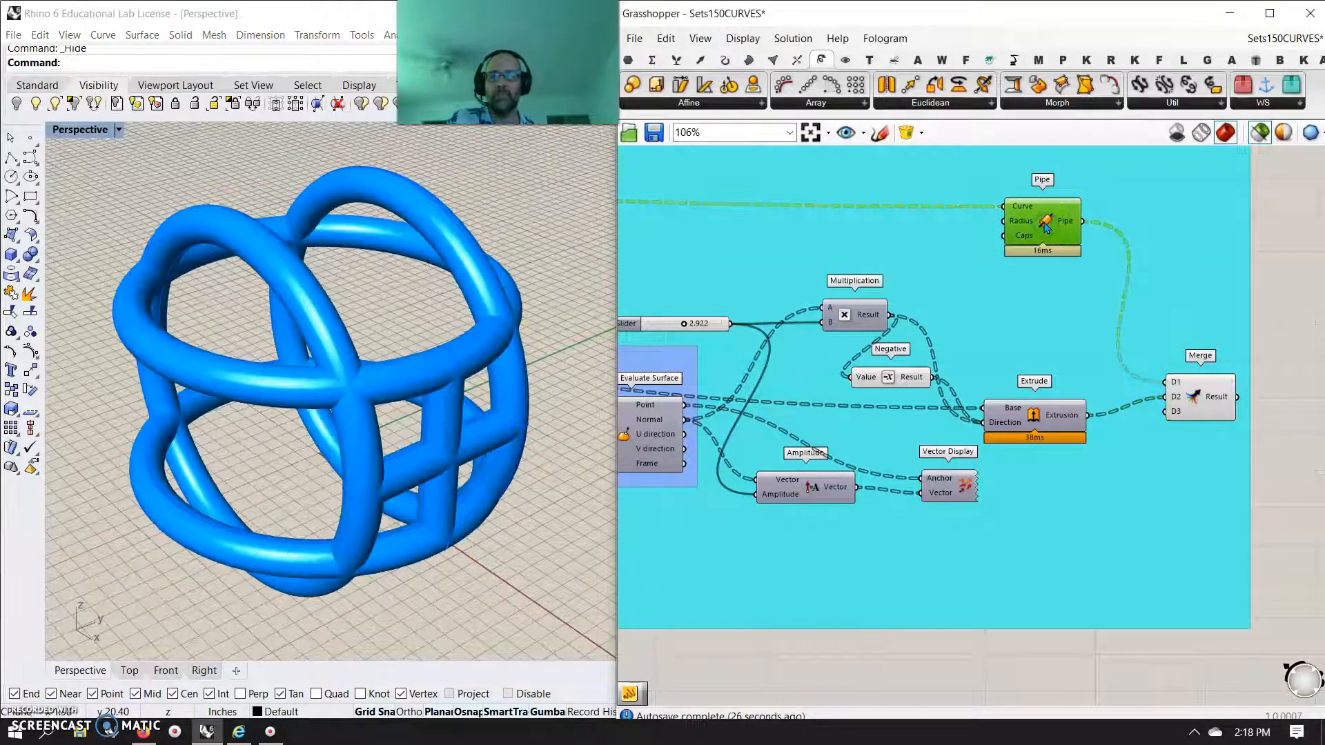
{"action": "left_click", "coordinate": [1194, 392]}
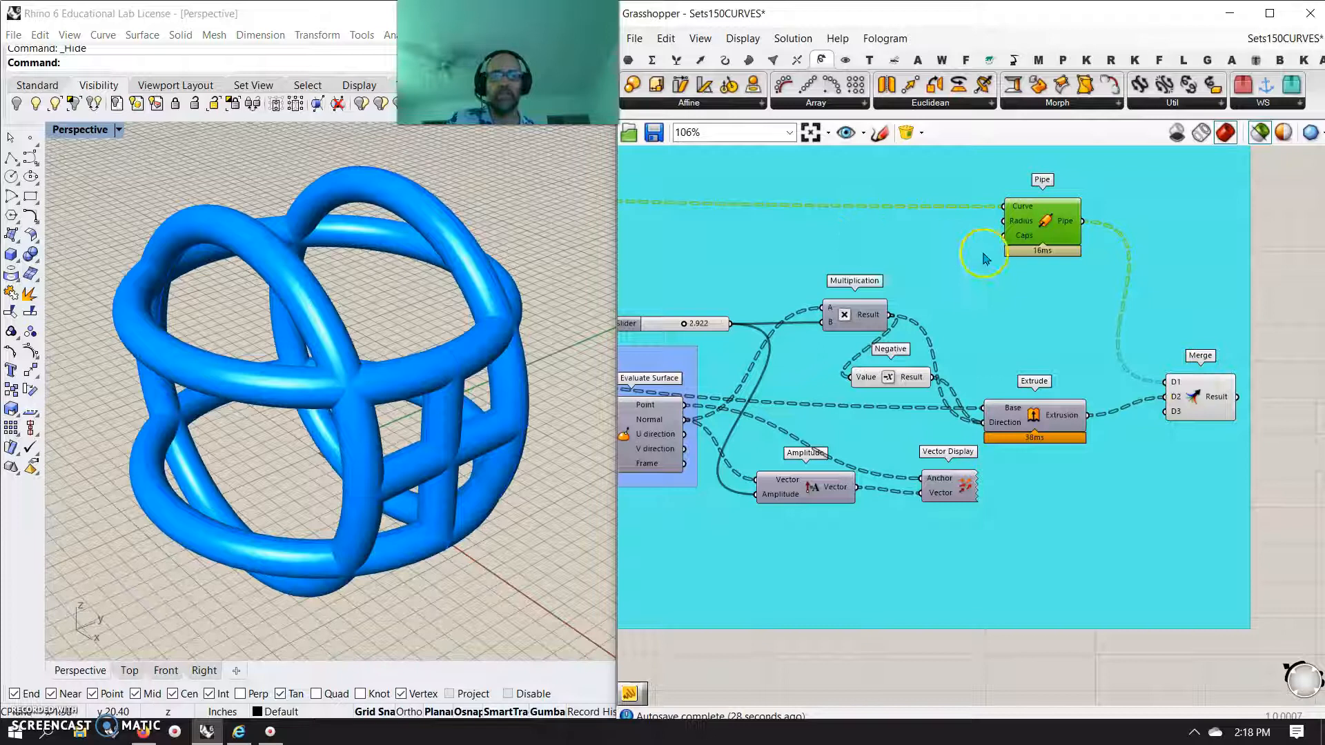
{"action": "left_click", "coordinate": [1195, 405]}
{"action": "right_click_drag", "start_coordinate": [494, 473], "coordinate": [459, 490]}
{"action": "scroll", "coordinate": [450, 444], "scroll_direction": "down", "scroll_amount": 4}
{"action": "scroll", "coordinate": [459, 490], "scroll_direction": "up", "scroll_amount": 5}
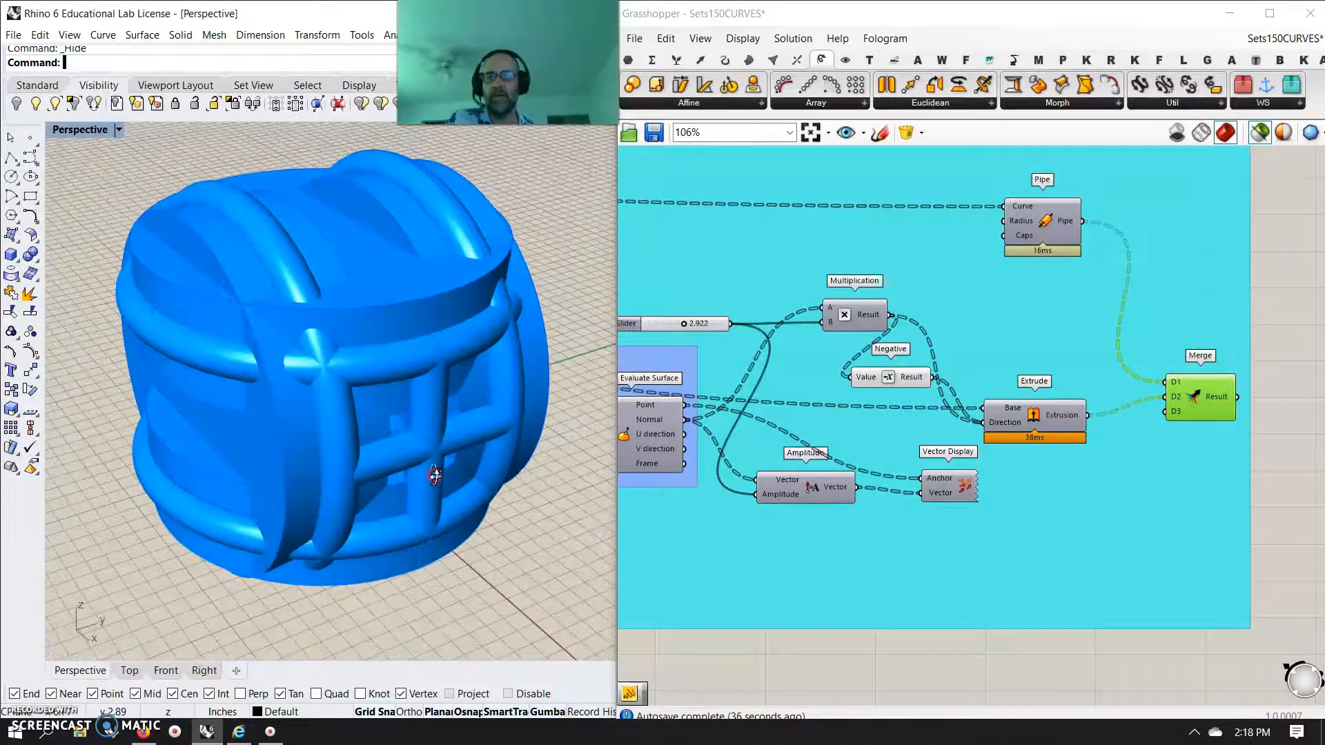
Trace the definition back from Merge through Is Planar and Deconstruct Brep to the cylinder and Rotate 3D inputs.
{"action": "right_click_drag", "start_coordinate": [707, 666], "coordinate": [1136, 615]}
{"action": "scroll", "coordinate": [799, 633], "scroll_direction": "down", "scroll_amount": 4}
{"action": "right_click_drag", "start_coordinate": [744, 647], "coordinate": [1074, 610]}
{"action": "right_click_drag", "start_coordinate": [736, 622], "coordinate": [1035, 603]}
{"action": "scroll", "coordinate": [850, 598], "scroll_direction": "up", "scroll_amount": 2}
{"action": "right_click_drag", "start_coordinate": [844, 610], "coordinate": [768, 691]}
{"action": "scroll", "coordinate": [918, 480], "scroll_direction": "up", "scroll_amount": 5}
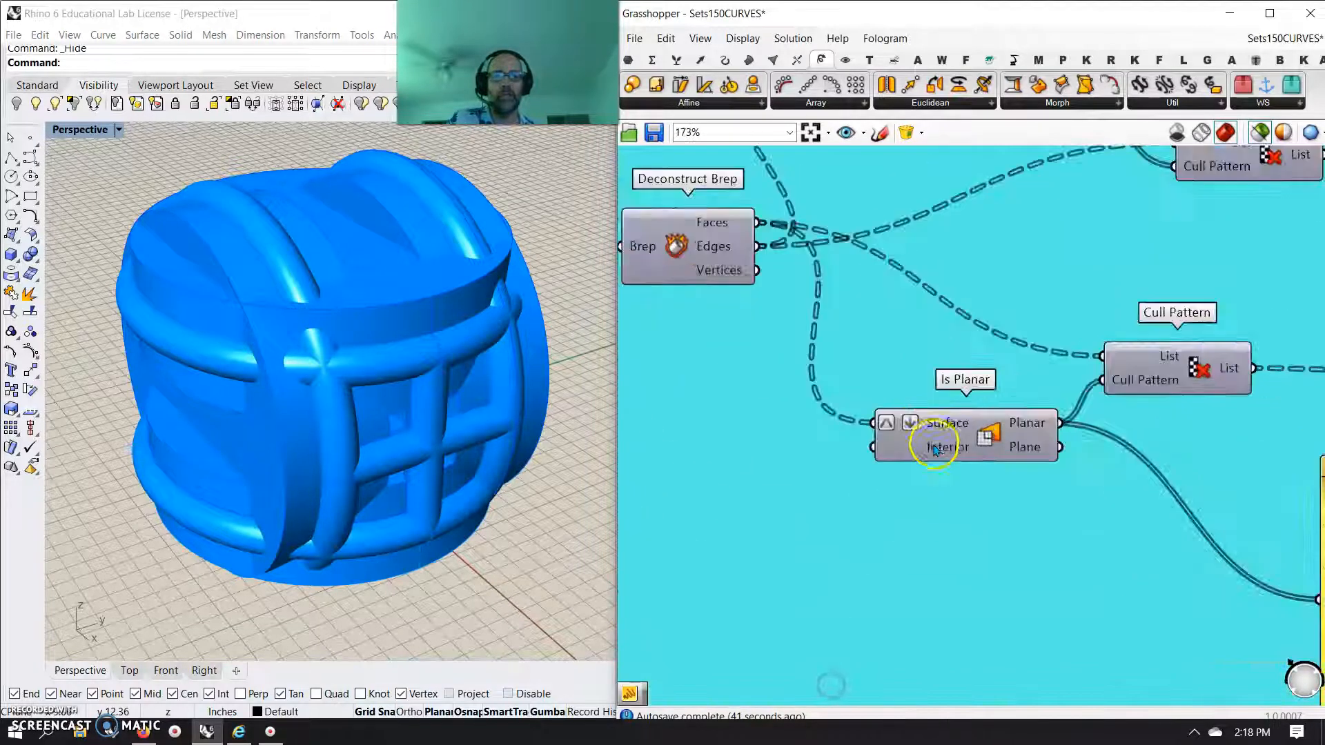
{"action": "right_click_drag", "start_coordinate": [975, 503], "coordinate": [892, 705]}
{"action": "right_click_drag", "start_coordinate": [828, 515], "coordinate": [962, 337]}
{"action": "right_click_drag", "start_coordinate": [760, 502], "coordinate": [967, 582]}
{"action": "scroll", "coordinate": [886, 528], "scroll_direction": "down", "scroll_amount": 4}
{"action": "right_click_drag", "start_coordinate": [785, 552], "coordinate": [1023, 535]}
{"action": "right_click_drag", "start_coordinate": [835, 563], "coordinate": [940, 543]}
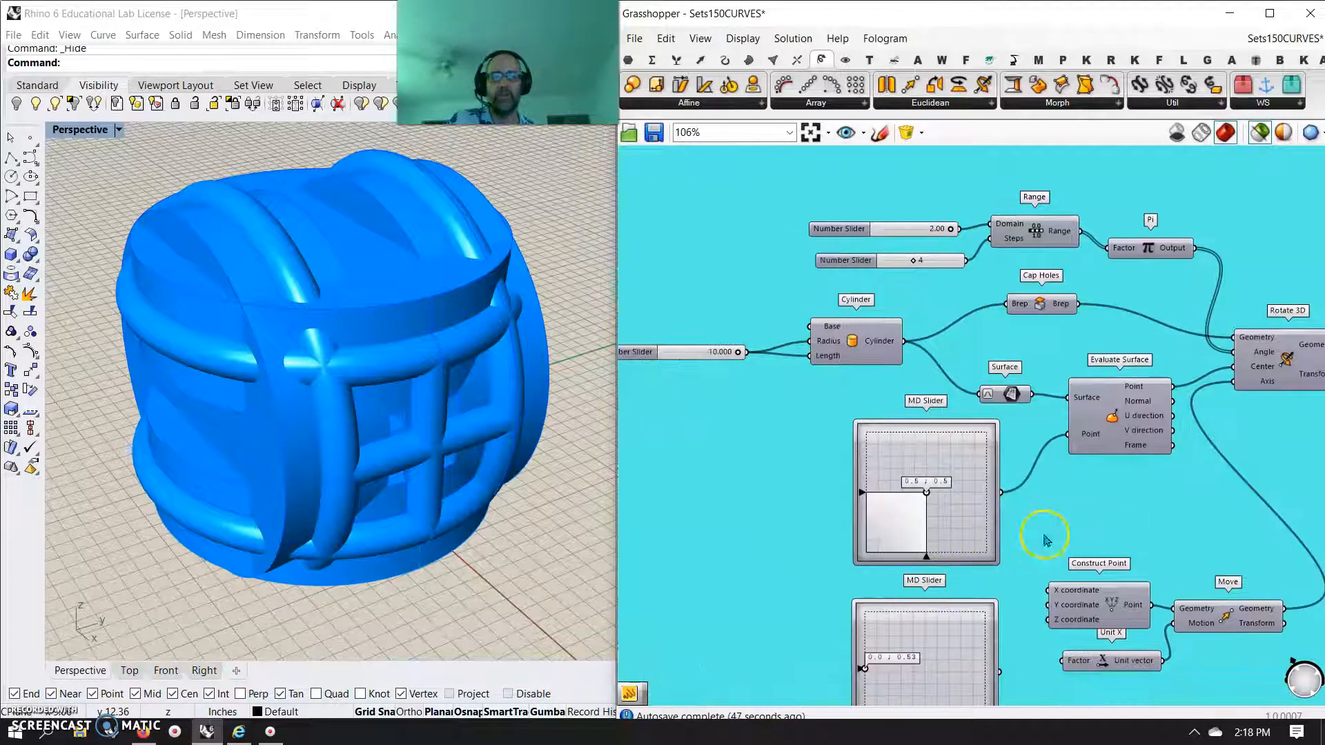
Connect the lower MD Slider to the Point input of Evaluate Surface and set it to 0.62 ; 0.41.
{"action": "right_click_drag", "start_coordinate": [1045, 542], "coordinate": [1009, 437]}
{"action": "left_click_drag", "start_coordinate": [963, 567], "coordinate": [1031, 330]}
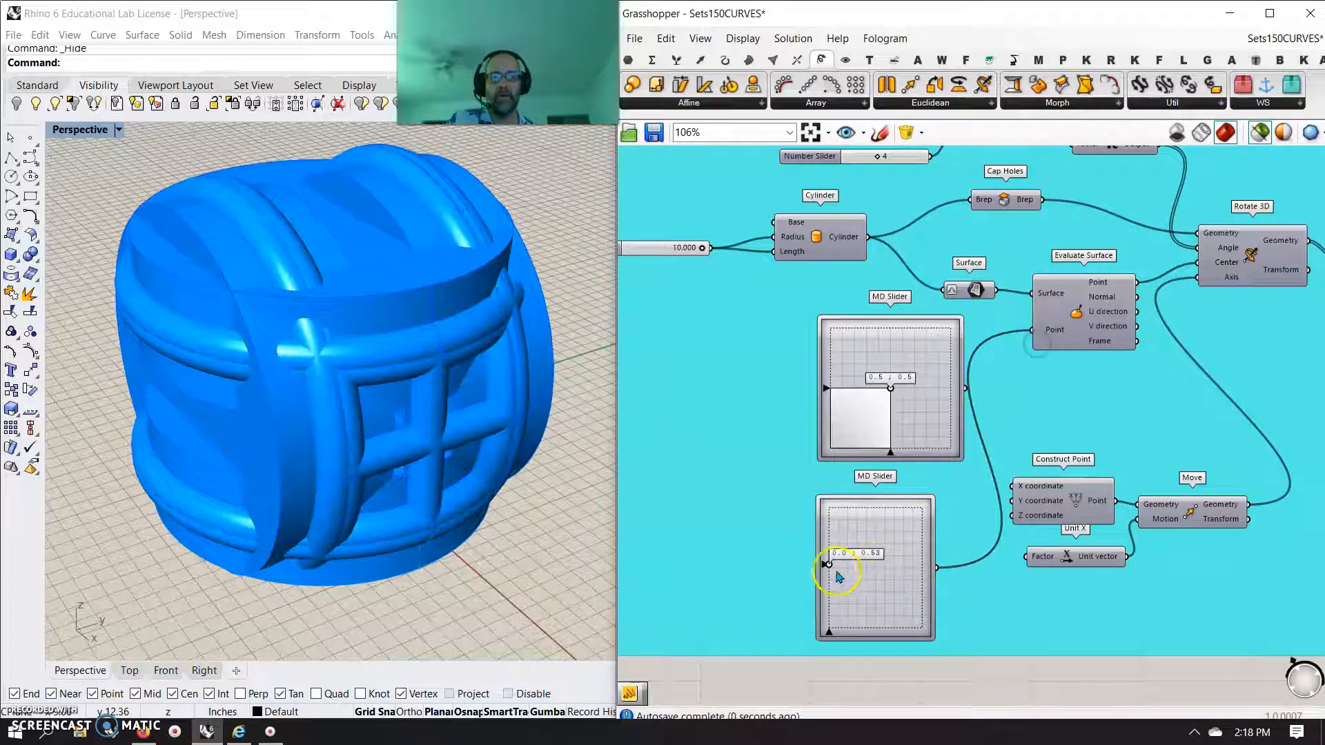
{"action": "left_click_drag", "start_coordinate": [829, 564], "coordinate": [940, 591]}
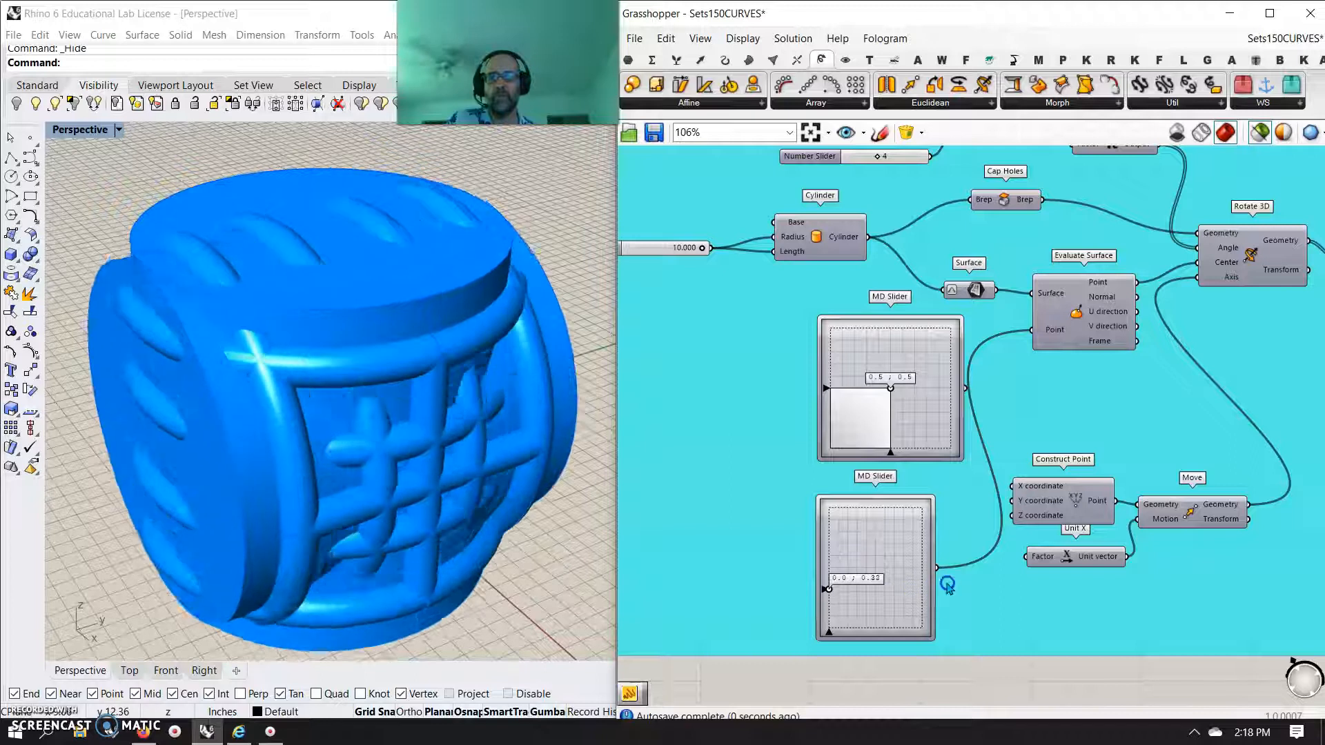
{"action": "left_click_drag", "start_coordinate": [959, 547], "coordinate": [952, 591]}
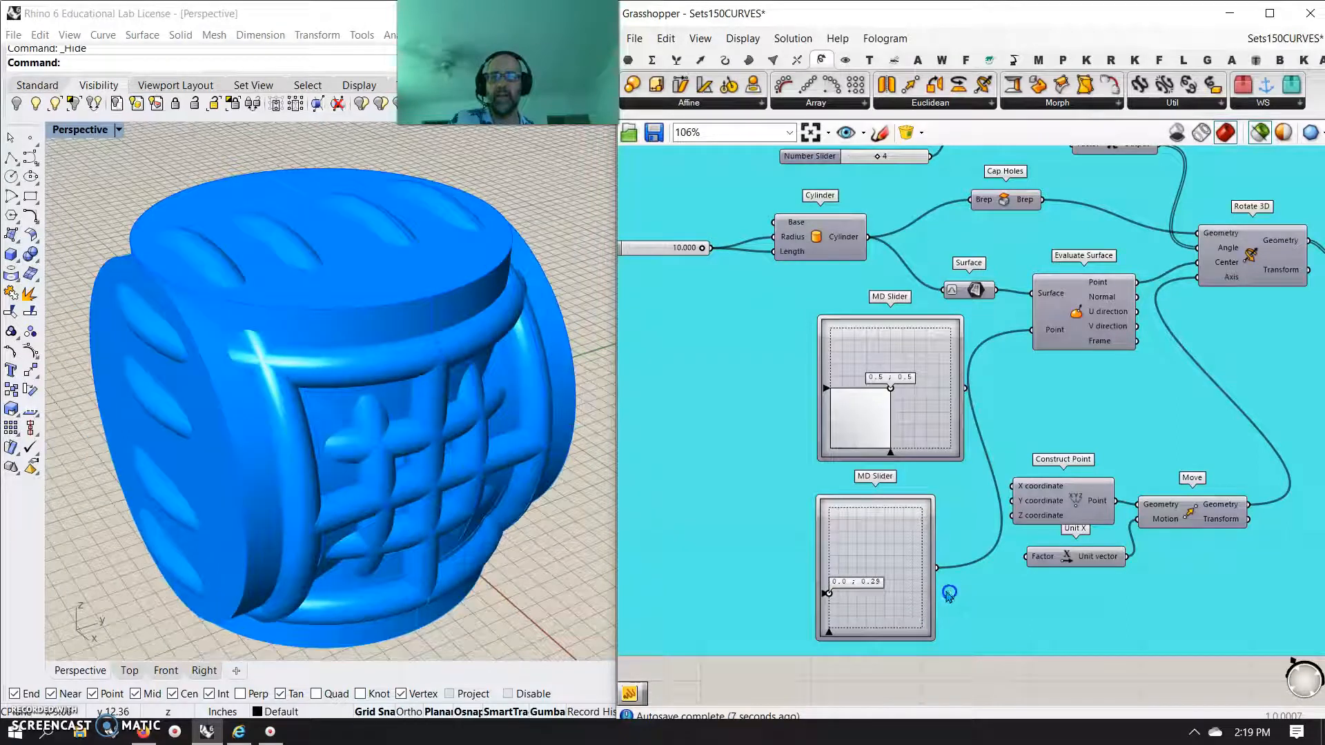
{"action": "right_click_drag", "start_coordinate": [435, 467], "coordinate": [293, 455]}
{"action": "mouse_move", "coordinate": [830, 606]}
{"action": "left_mouse_down"}
{"action": "mouse_move", "coordinate": [828, 588]}
{"action": "mouse_move", "coordinate": [897, 619]}
{"action": "mouse_move", "coordinate": [855, 624]}
{"action": "mouse_move", "coordinate": [840, 610]}
{"action": "mouse_move", "coordinate": [829, 629]}
{"action": "left_mouse_up"}
{"action": "left_click_drag", "start_coordinate": [937, 631], "coordinate": [883, 585]}
Set the cylinder's radius and length slider to 10 and the Range's Steps slider to 3.
{"action": "scroll", "coordinate": [793, 414], "scroll_direction": "up", "scroll_amount": 3}
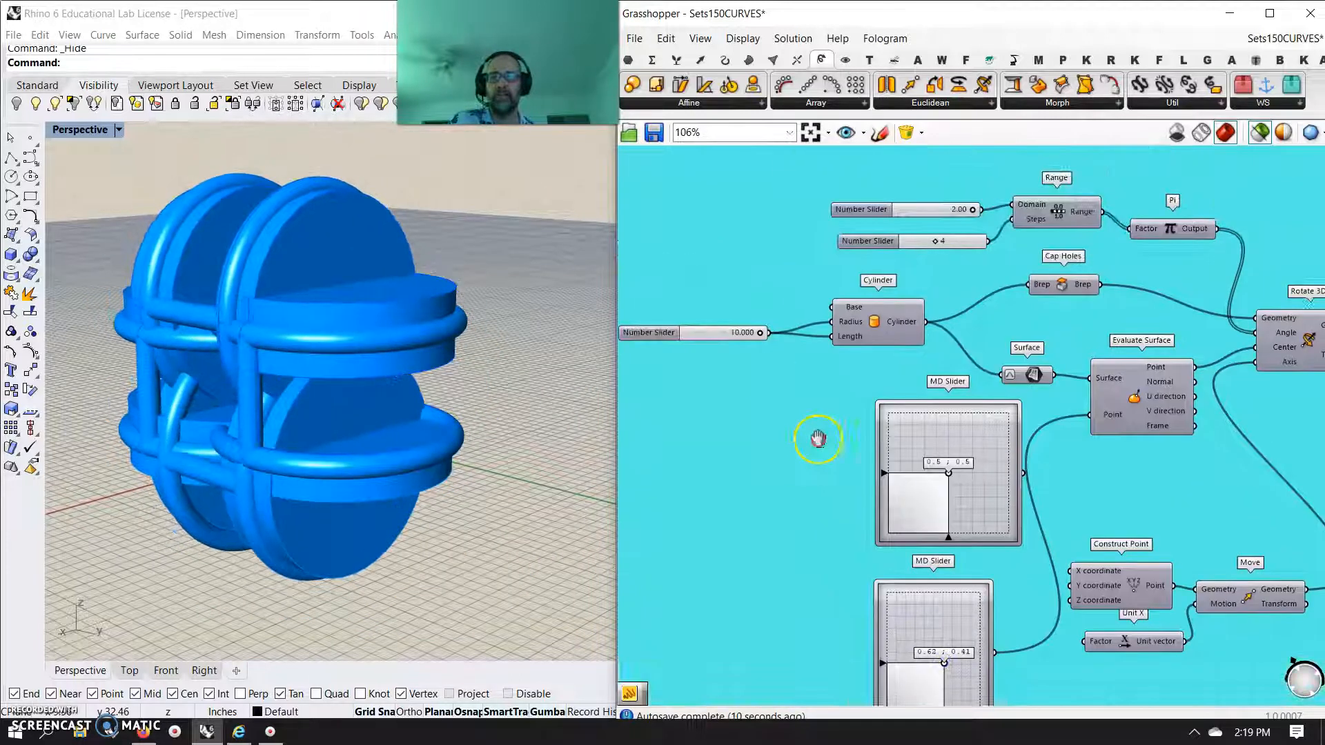
{"action": "left_click_drag", "start_coordinate": [886, 354], "coordinate": [937, 360]}
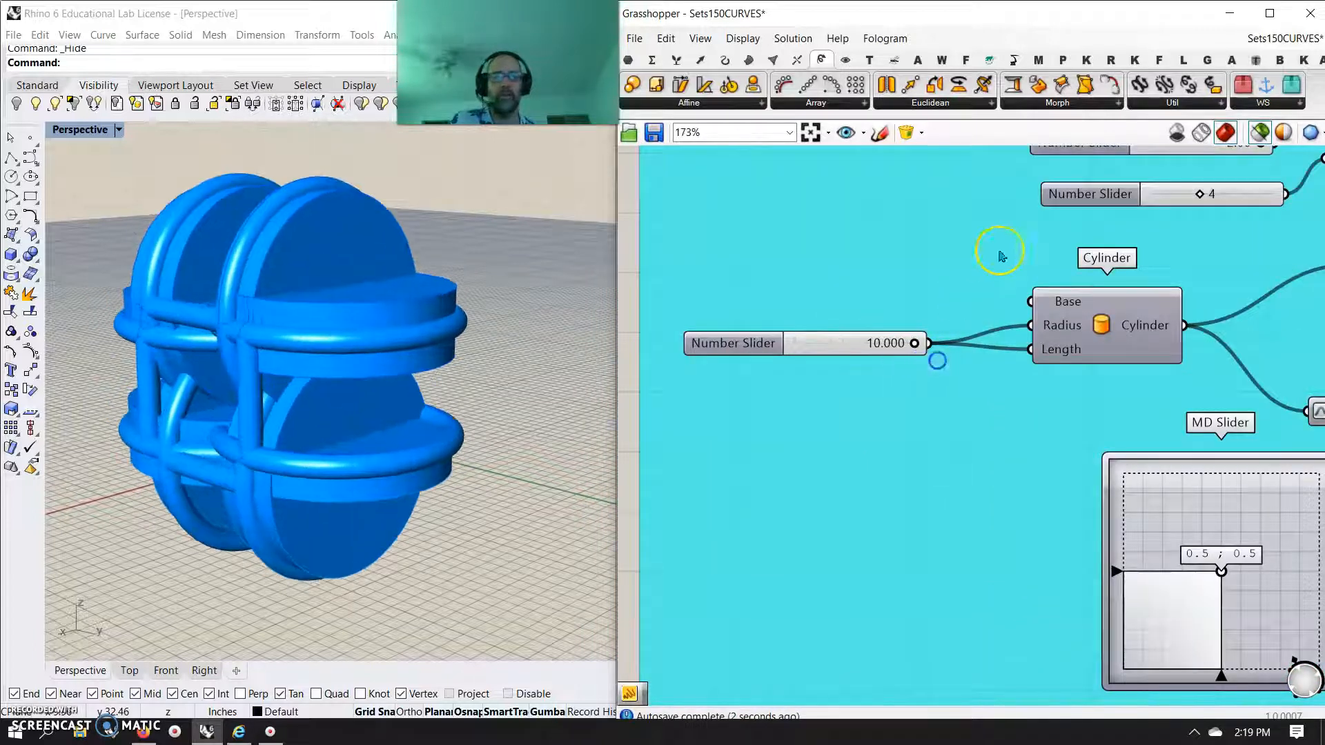
{"action": "right_click_drag", "start_coordinate": [971, 293], "coordinate": [723, 453]}
{"action": "left_click_drag", "start_coordinate": [959, 412], "coordinate": [882, 417]}
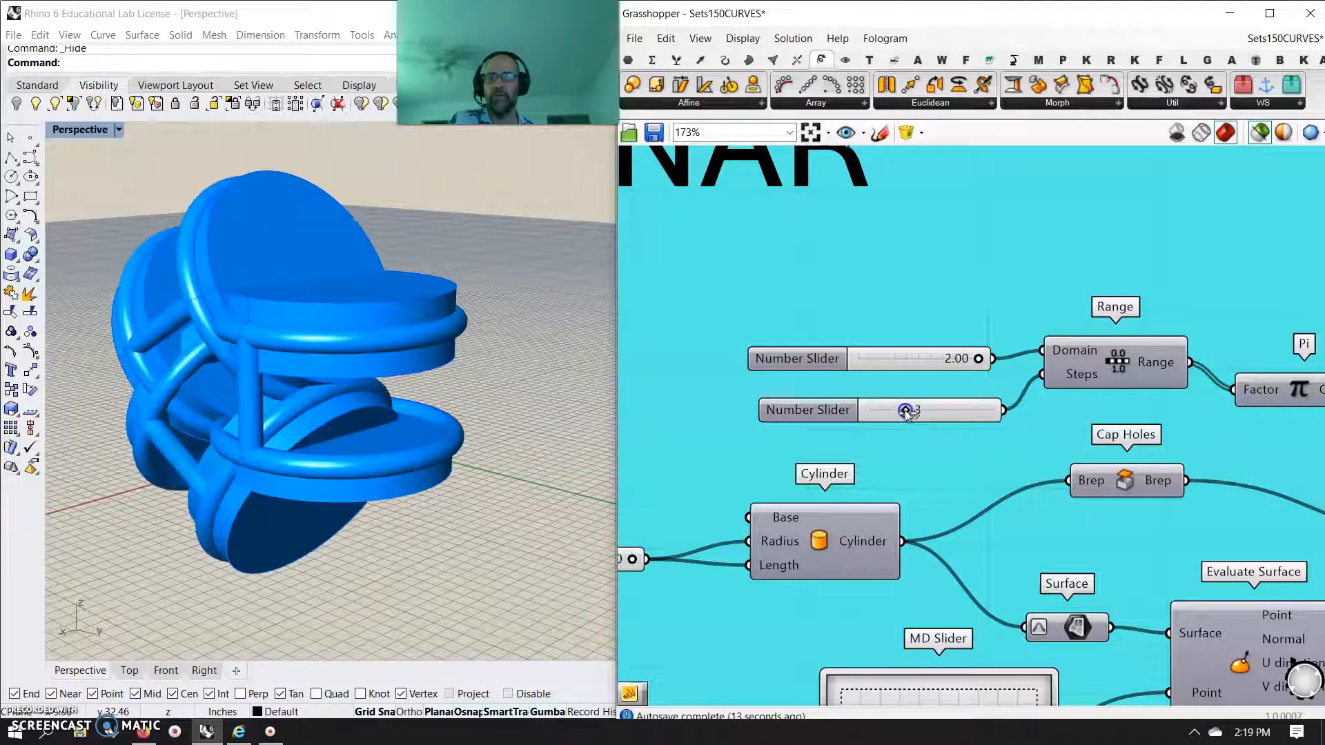
{"action": "right_click_drag", "start_coordinate": [214, 397], "coordinate": [314, 412]}
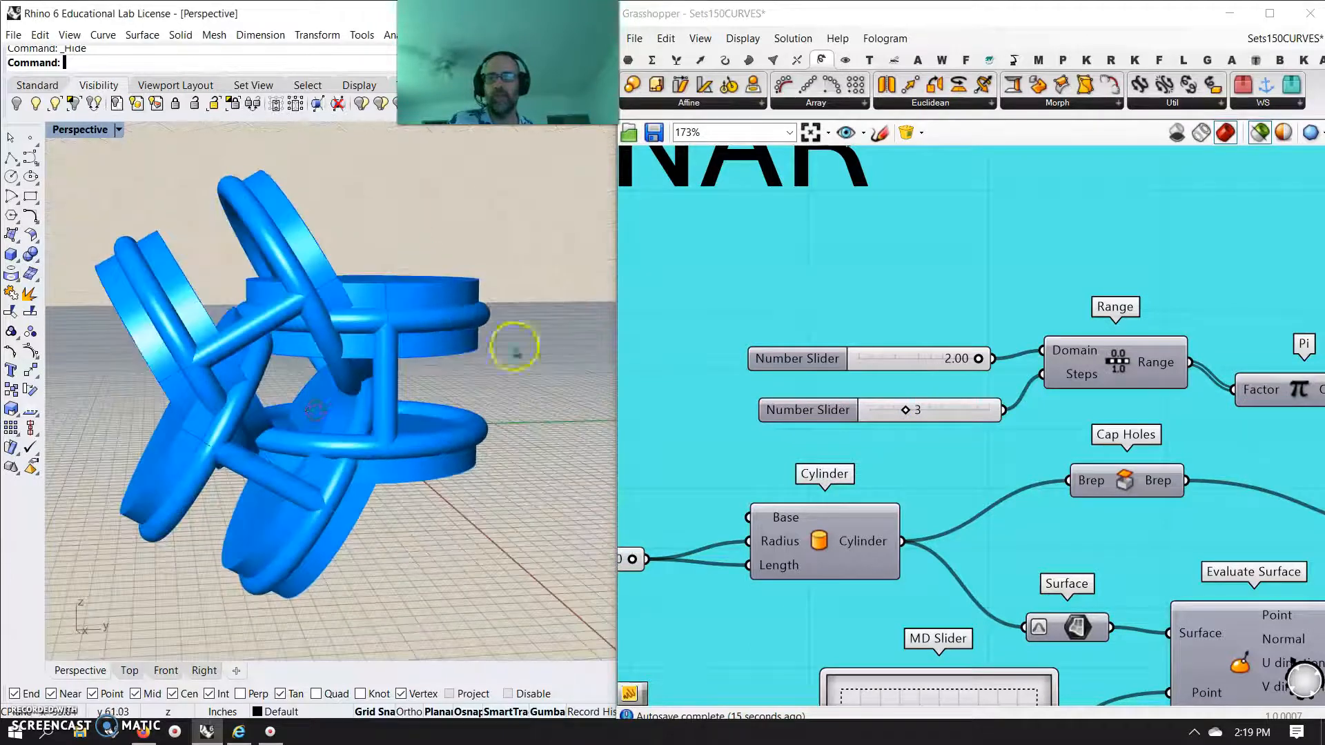
Set the MD Slider that feeds Evaluate Surface to 0.53 ; 0.51.
{"action": "right_click_drag", "start_coordinate": [945, 621], "coordinate": [952, 294]}
{"action": "right_click_drag", "start_coordinate": [1008, 617], "coordinate": [907, 372]}
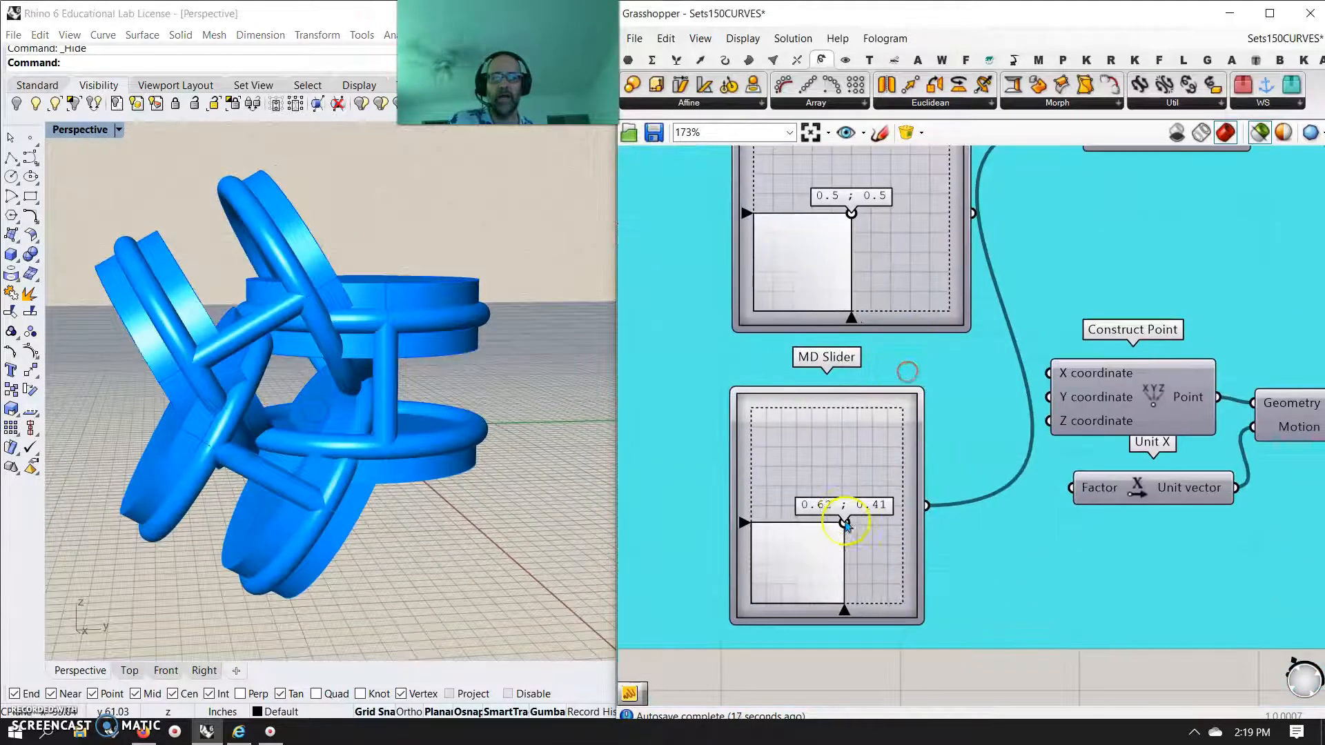
{"action": "left_click_drag", "start_coordinate": [846, 528], "coordinate": [831, 504]}
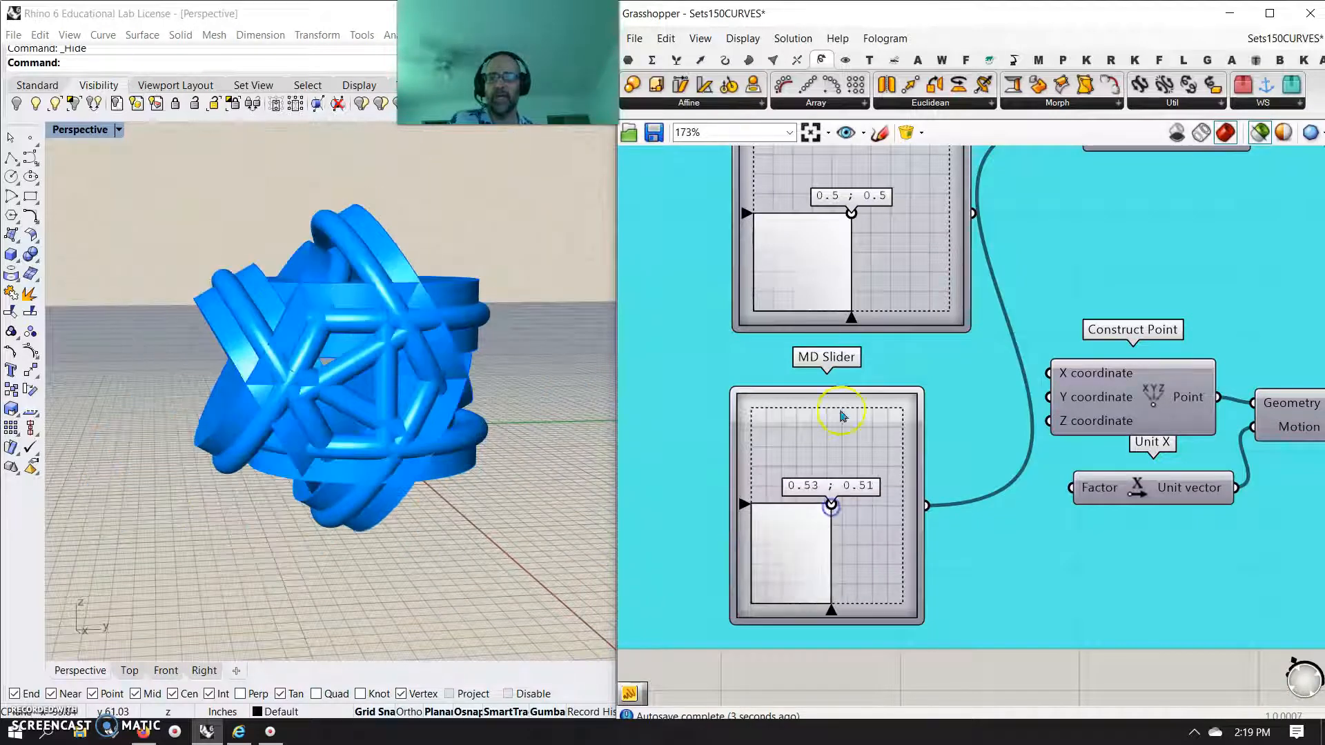
Set the Range's Domain slider to 1.10 and inspect the rotated geometry from close up and from a distance.
{"action": "right_click_drag", "start_coordinate": [1058, 246], "coordinate": [923, 403]}
{"action": "left_click_drag", "start_coordinate": [901, 376], "coordinate": [937, 385]}
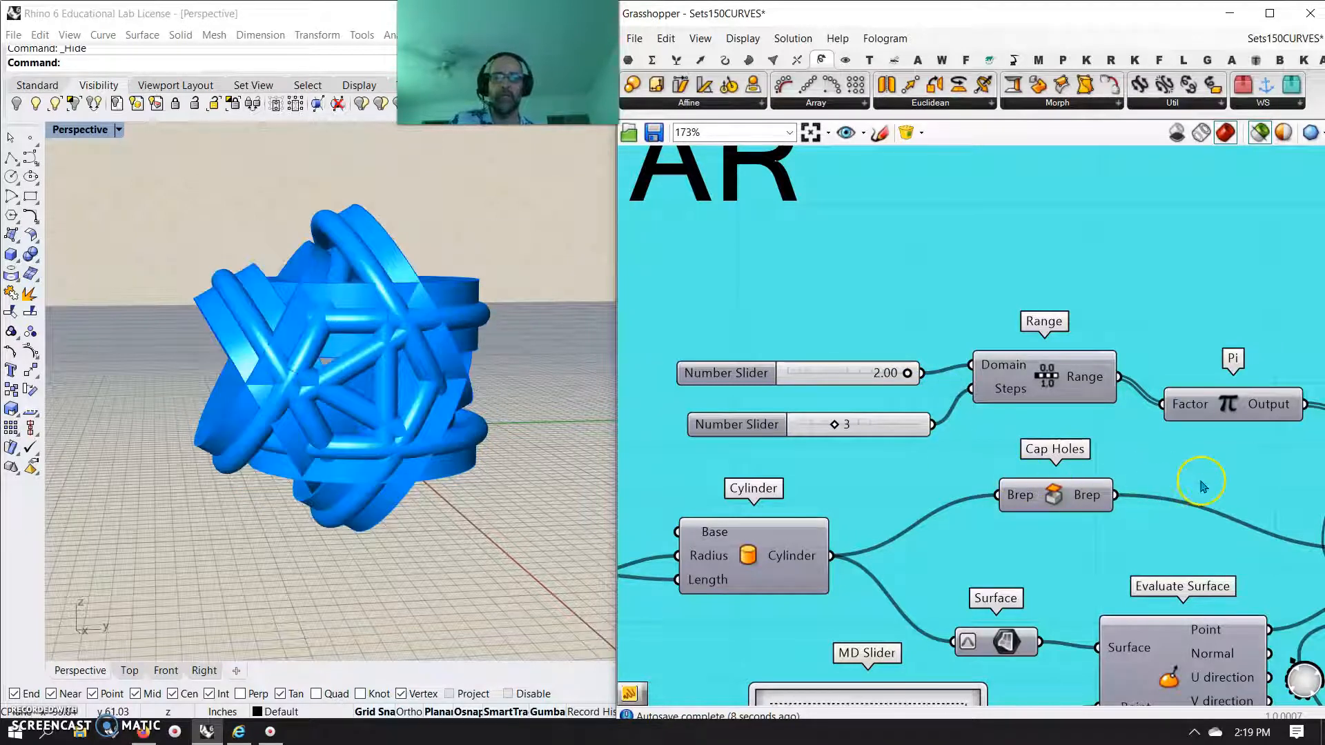
{"action": "left_click_drag", "start_coordinate": [911, 378], "coordinate": [857, 388]}
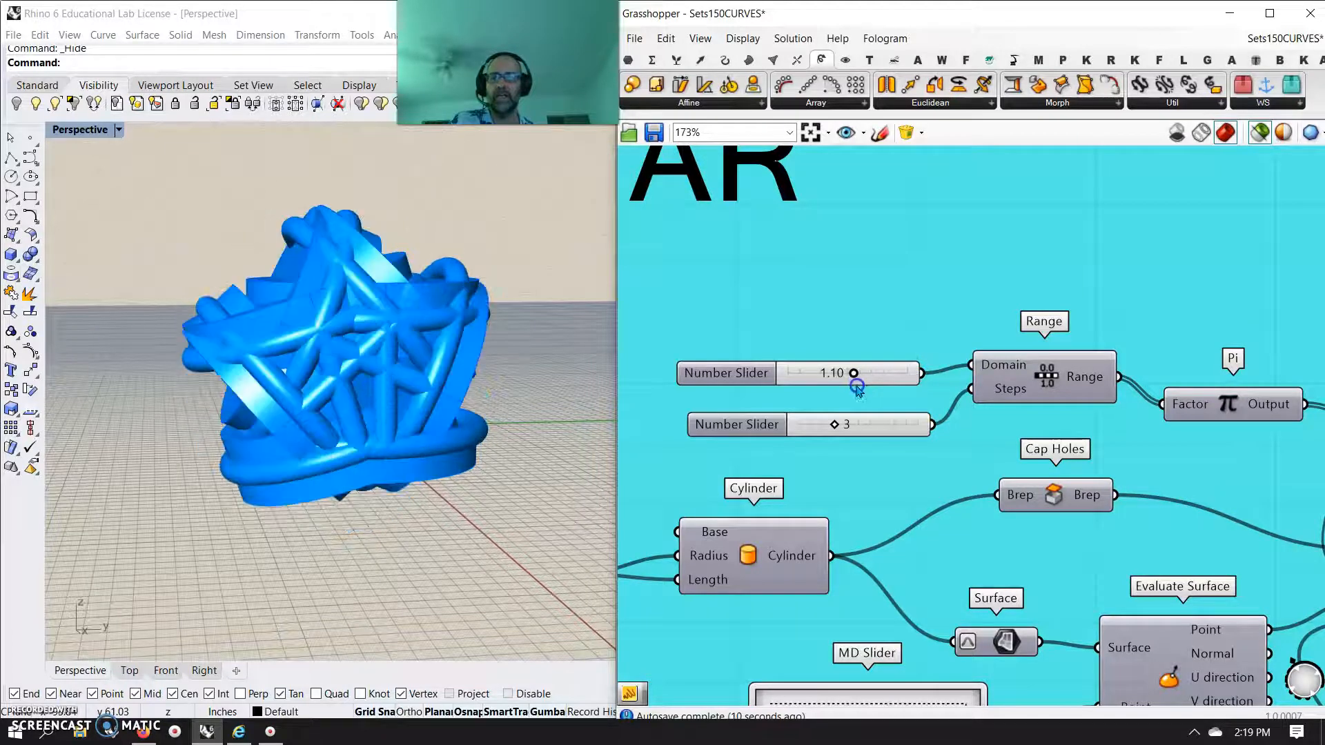
{"action": "right_click_drag", "start_coordinate": [415, 442], "coordinate": [460, 466]}
{"action": "scroll", "coordinate": [391, 449], "scroll_direction": "up", "scroll_amount": 6}
{"action": "scroll", "coordinate": [401, 378], "scroll_direction": "up", "scroll_amount": 7}
{"action": "scroll", "coordinate": [391, 446], "scroll_direction": "down", "scroll_amount": 6}
{"action": "scroll", "coordinate": [361, 443], "scroll_direction": "down", "scroll_amount": 8}
{"action": "right_click_drag", "start_coordinate": [466, 403], "coordinate": [409, 410]}
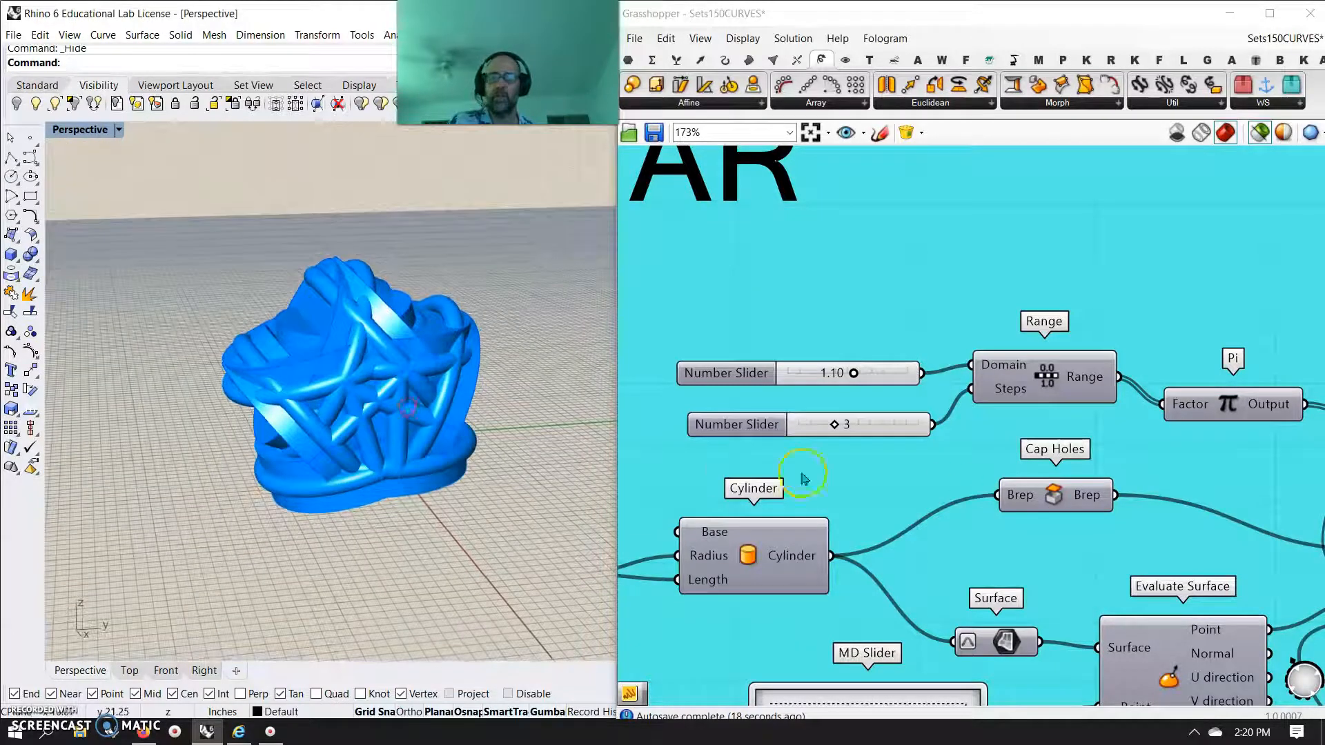
Move the Curve Nodes: Planar group to line up beneath the Proximity/Extremes group.
{"action": "left_click", "coordinate": [1229, 504]}
{"action": "scroll", "coordinate": [1229, 503], "scroll_direction": "down", "scroll_amount": 8}
{"action": "scroll", "coordinate": [897, 406], "scroll_direction": "up", "scroll_amount": 2}
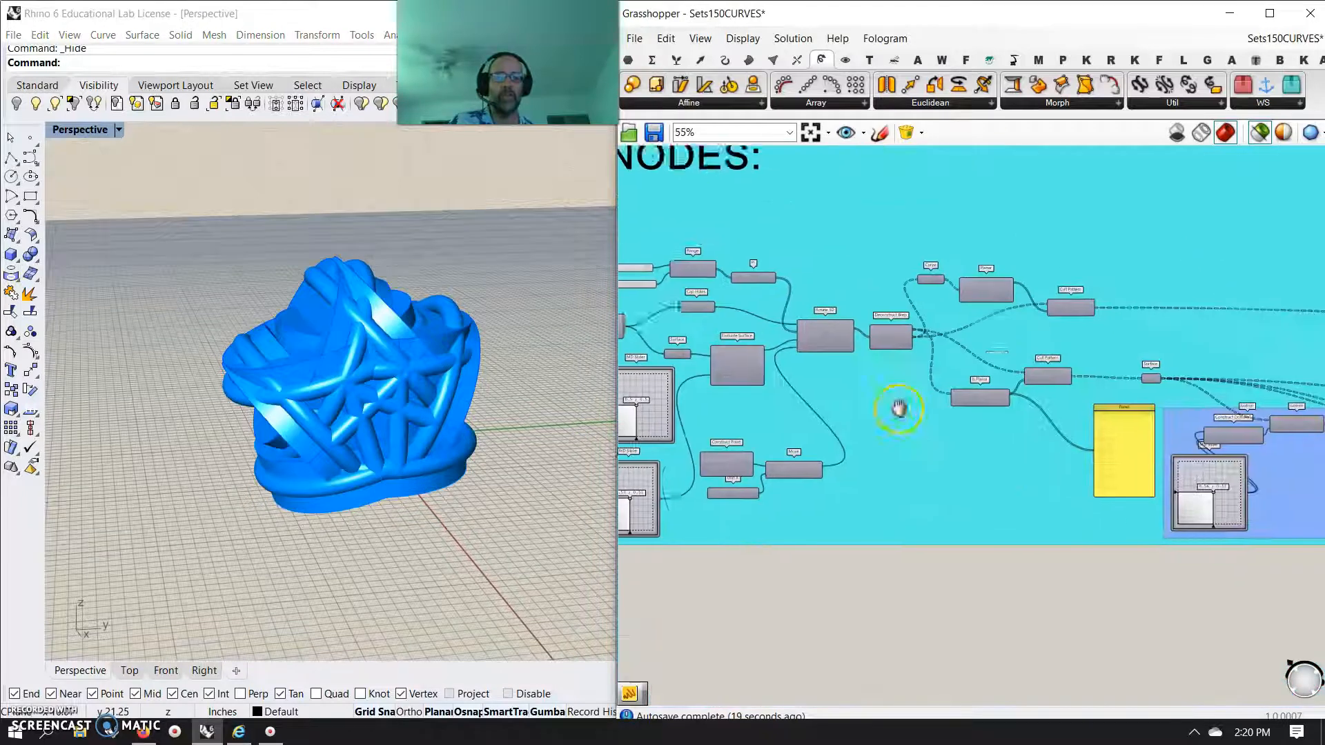
{"action": "scroll", "coordinate": [892, 414], "scroll_direction": "down", "scroll_amount": 2}
{"action": "scroll", "coordinate": [966, 469], "scroll_direction": "down", "scroll_amount": 3}
{"action": "left_click", "coordinate": [959, 352]}
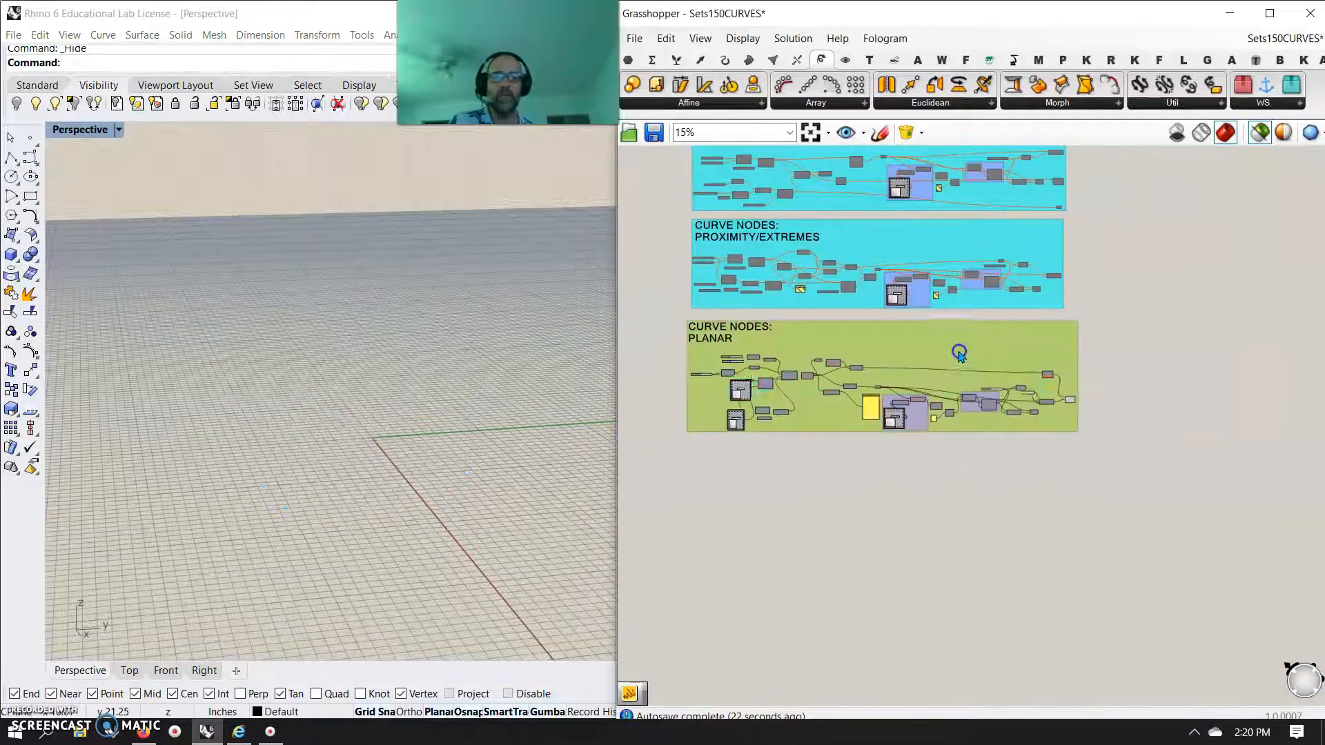
{"action": "left_click_drag", "start_coordinate": [959, 353], "coordinate": [964, 348]}
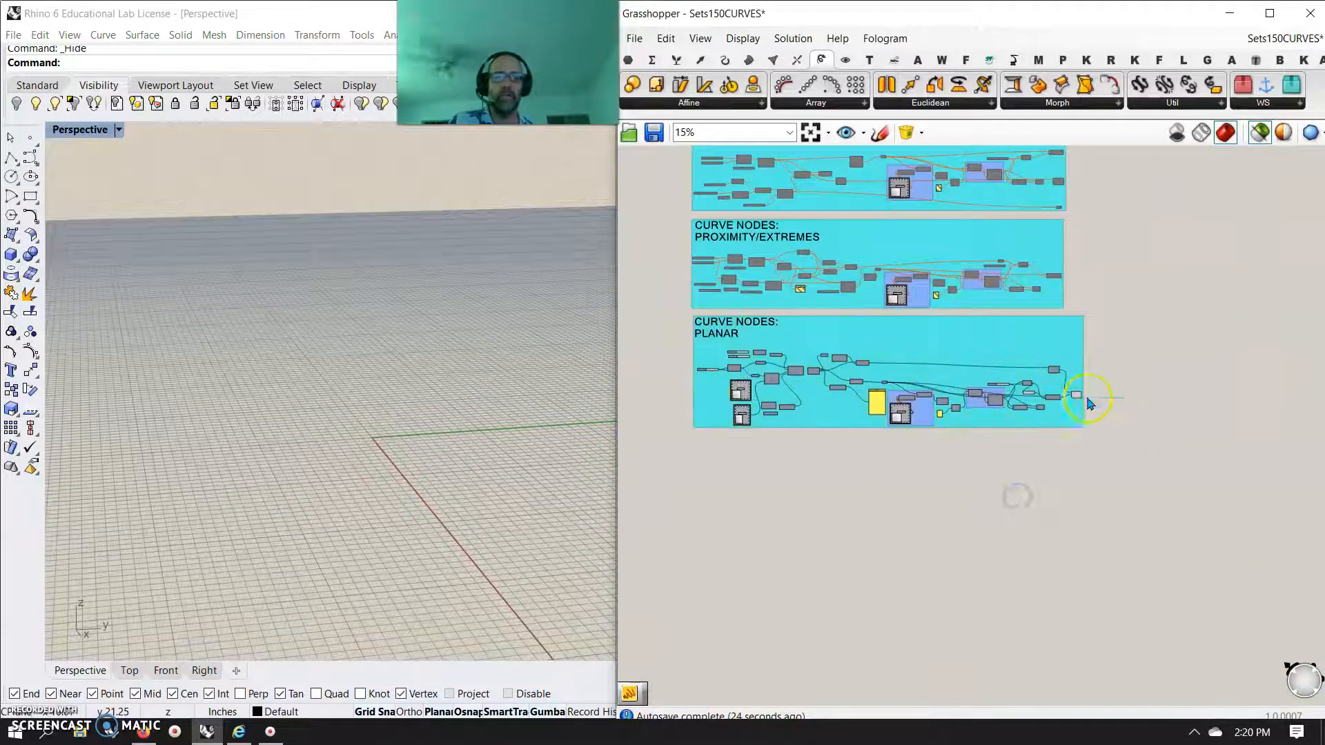
Preview the Planar group's Merge component and review the layout of all three Curve Nodes groups.
{"action": "scroll", "coordinate": [942, 384], "scroll_direction": "up", "scroll_amount": 3}
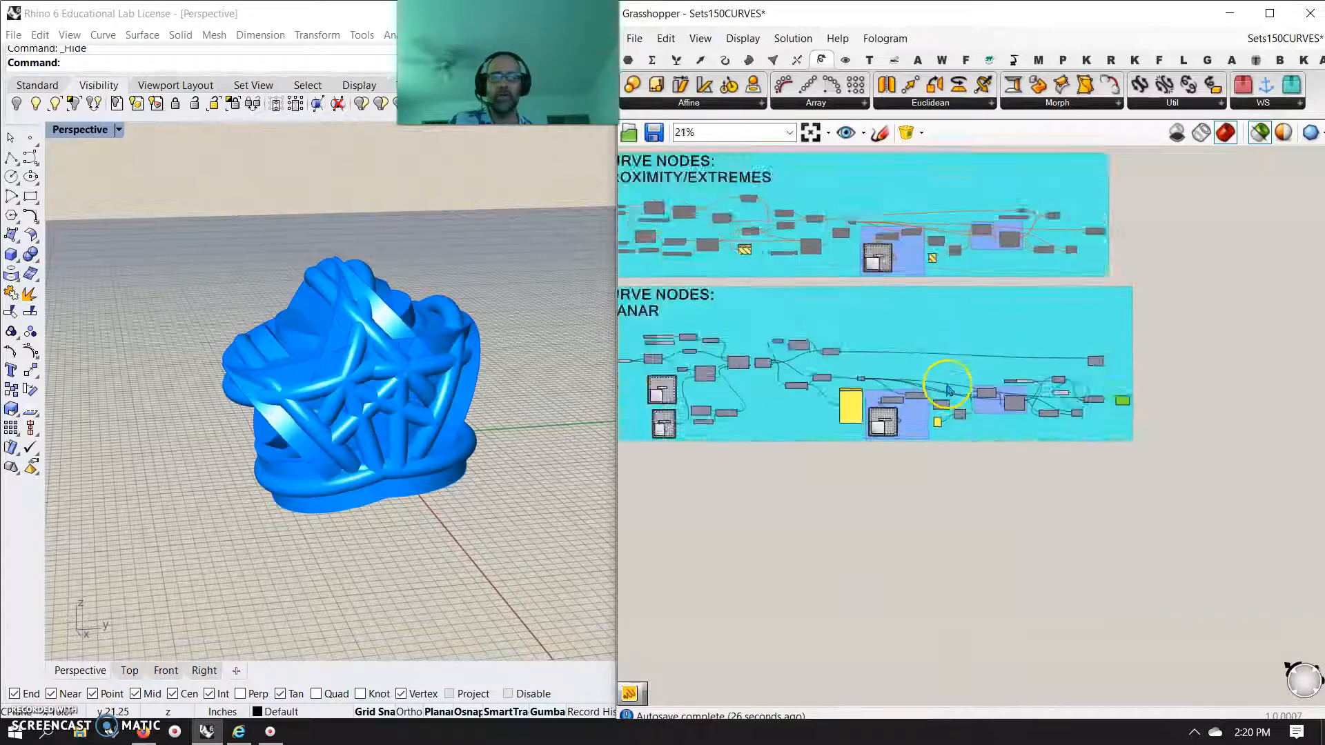
{"action": "scroll", "coordinate": [964, 377], "scroll_direction": "down", "scroll_amount": 3}
{"action": "right_click_drag", "start_coordinate": [1109, 243], "coordinate": [1118, 385]}
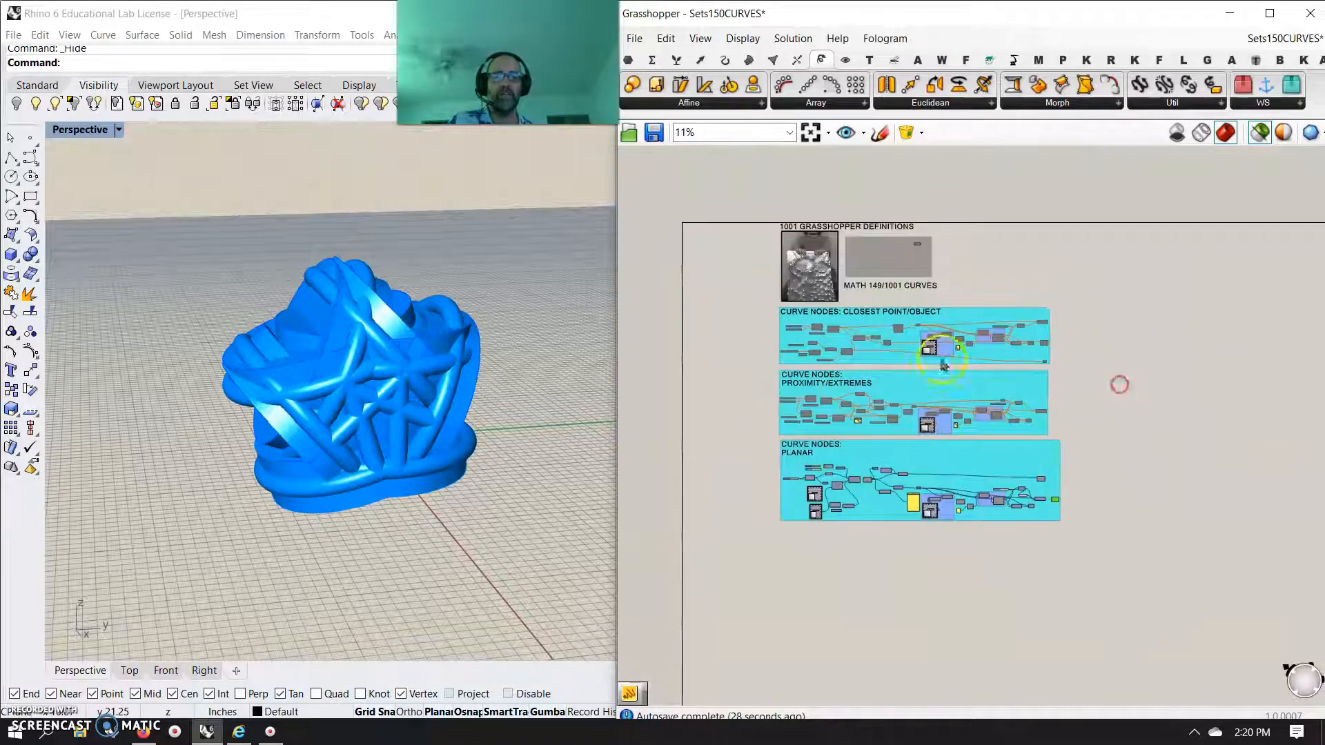
{"action": "scroll", "coordinate": [949, 365], "scroll_direction": "up", "scroll_amount": 6}
{"action": "scroll", "coordinate": [970, 355], "scroll_direction": "down", "scroll_amount": 4}
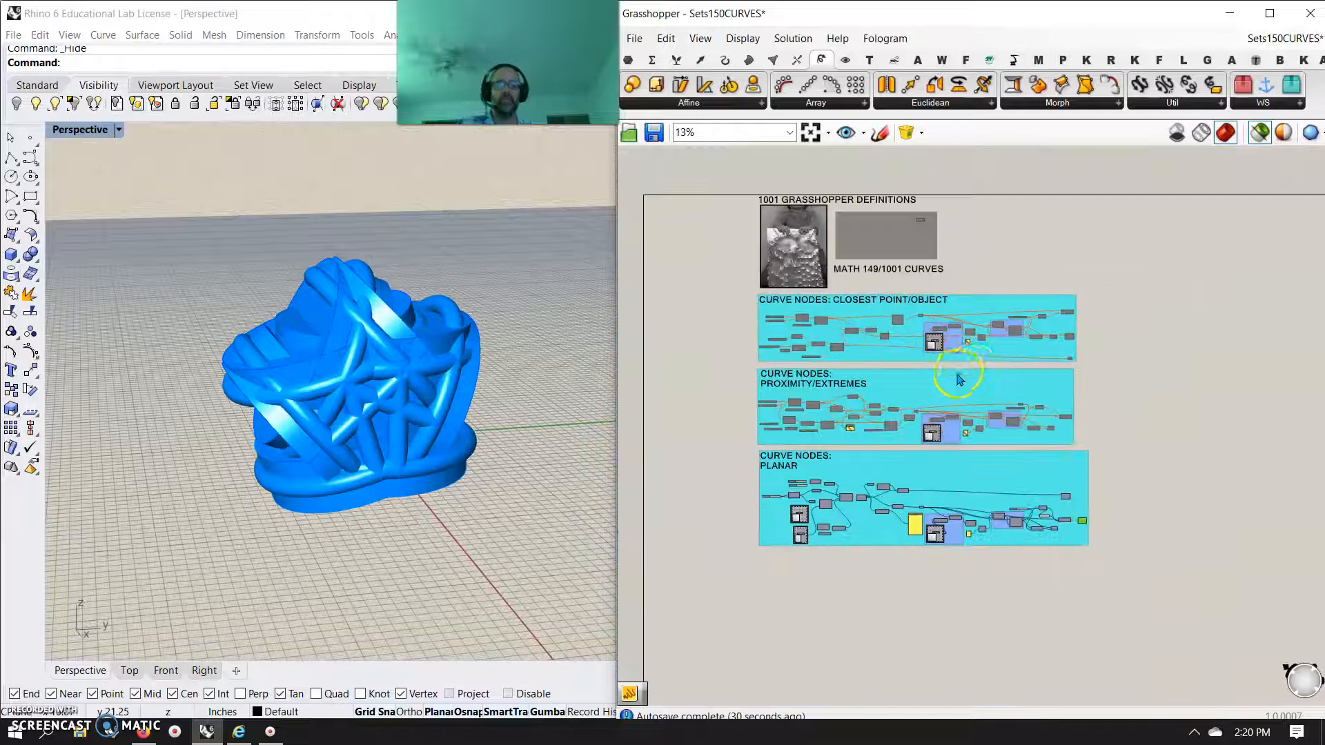
{"action": "scroll", "coordinate": [962, 428], "scroll_direction": "down", "scroll_amount": 2}
{"action": "mouse_move", "coordinate": [1139, 515]}
{"action": "right_mouse_down"}
{"action": "mouse_move", "coordinate": [1138, 483]}
{"action": "mouse_move", "coordinate": [1099, 482]}
{"action": "right_mouse_up"}
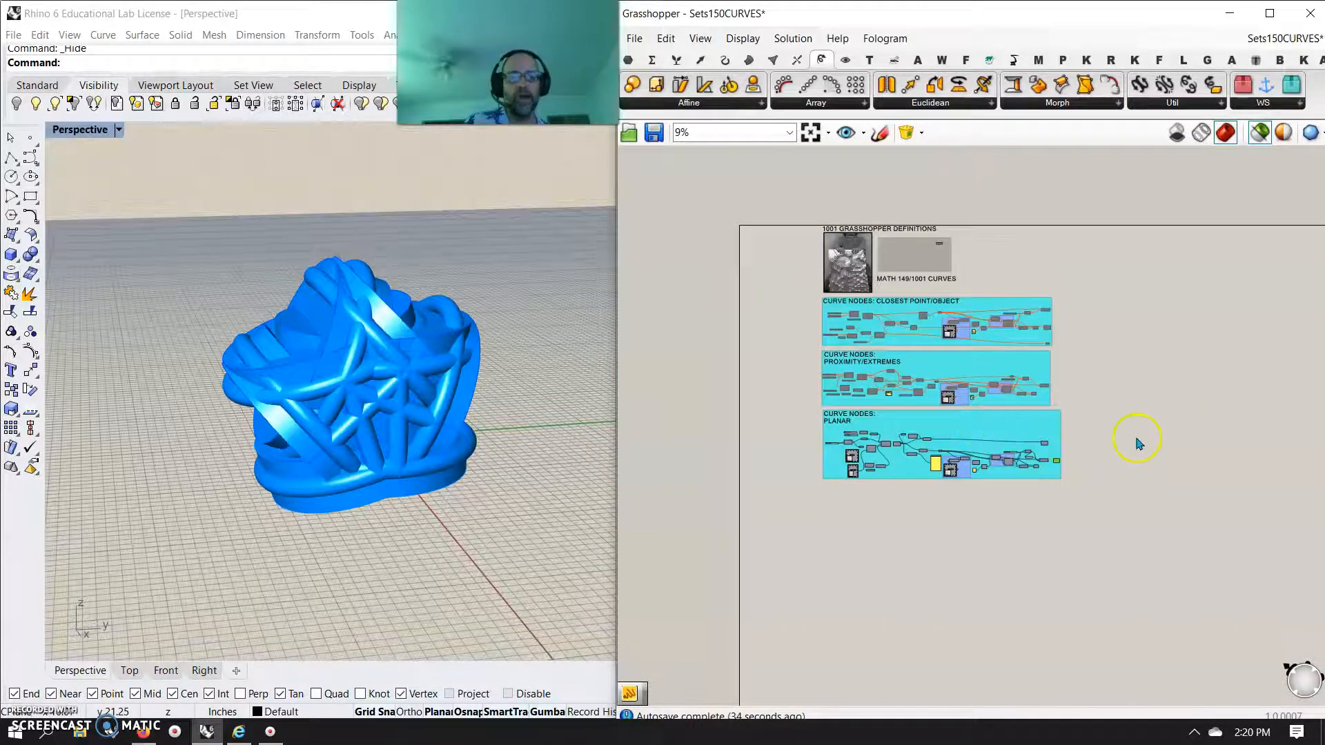
{"action": "scroll", "coordinate": [1105, 438], "scroll_direction": "up", "scroll_amount": 2}
{"action": "mouse_move", "coordinate": [1099, 483]}
{"action": "right_mouse_down"}
{"action": "mouse_move", "coordinate": [1128, 440]}
{"action": "mouse_move", "coordinate": [1165, 483]}
{"action": "right_mouse_up"}
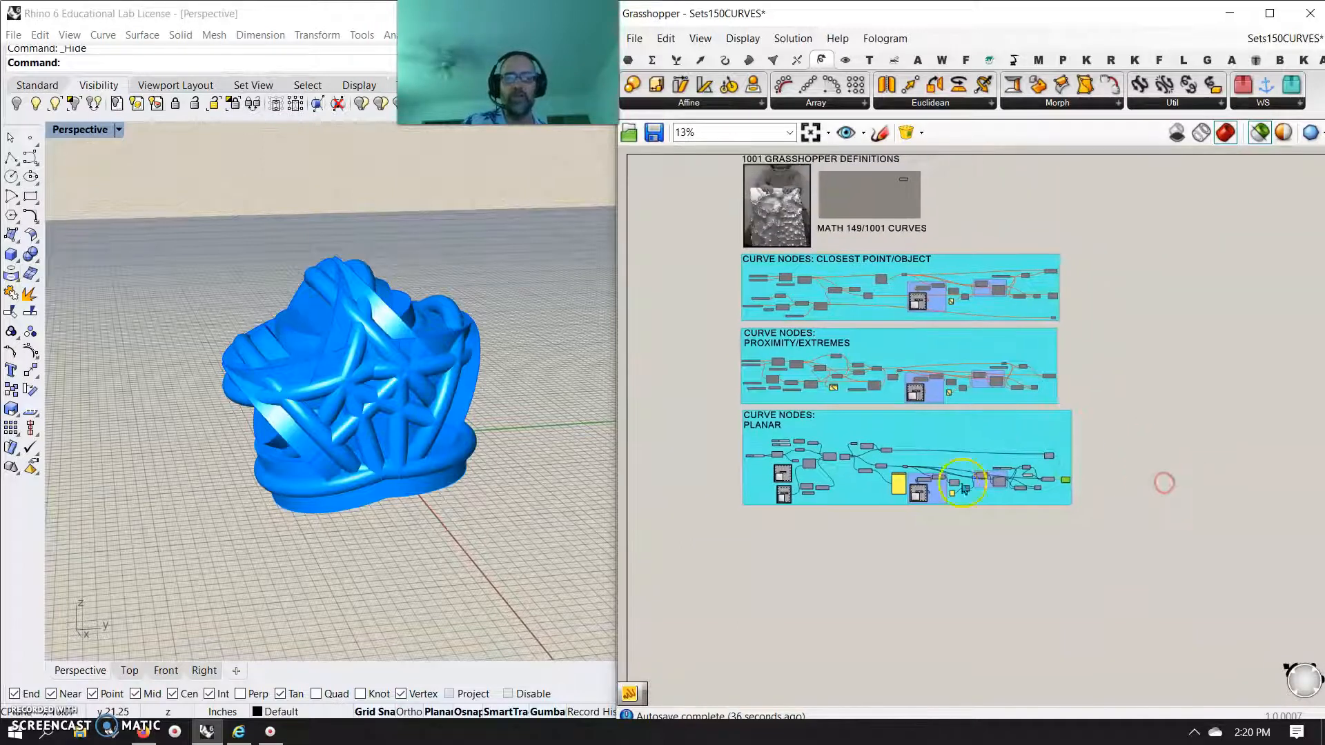
Preview the cylinder and rotation nodes at the start of the Planar group and look over the surrounding definitions.
{"action": "left_click_drag", "start_coordinate": [882, 543], "coordinate": [711, 437]}
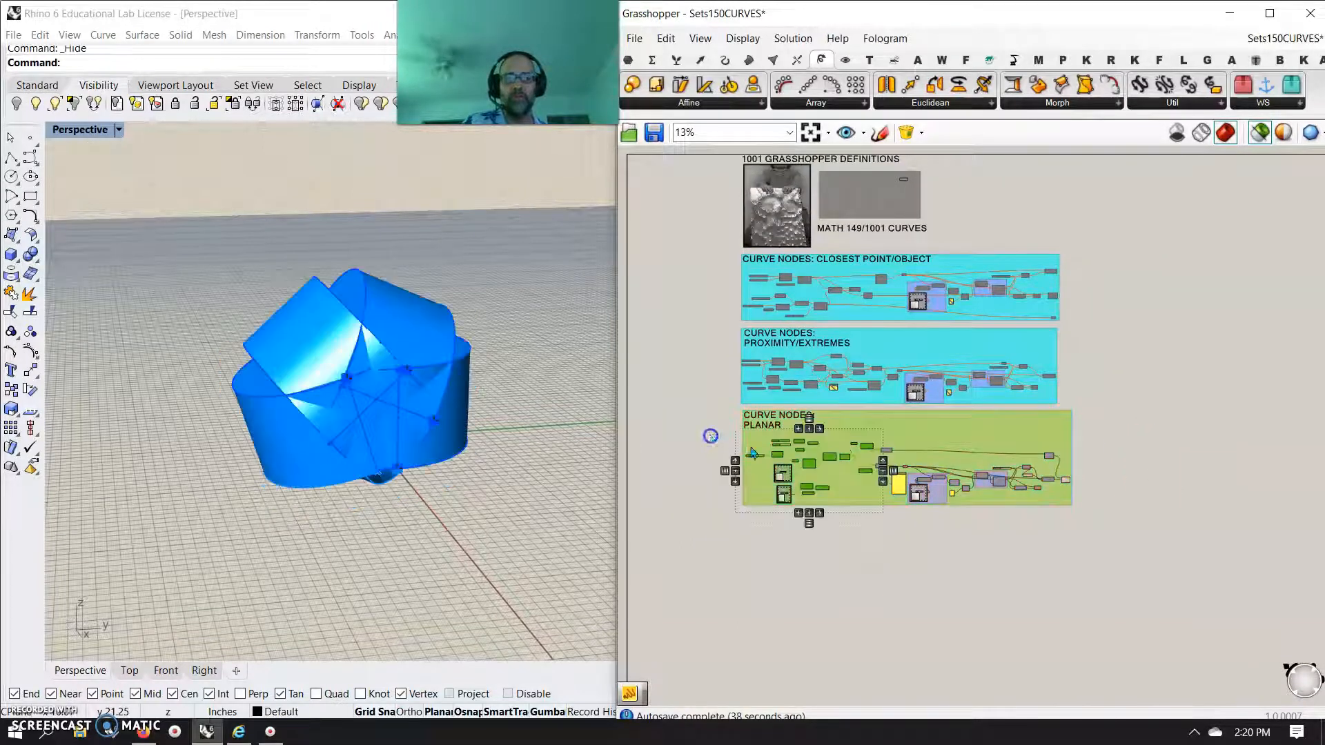
{"action": "scroll", "coordinate": [831, 409], "scroll_direction": "up", "scroll_amount": 3}
{"action": "mouse_move", "coordinate": [887, 261]}
{"action": "right_mouse_down"}
{"action": "mouse_move", "coordinate": [962, 407]}
{"action": "mouse_move", "coordinate": [1051, 498]}
{"action": "right_mouse_up"}
{"action": "right_click_drag", "start_coordinate": [637, 633], "coordinate": [680, 293]}
{"action": "right_click_drag", "start_coordinate": [656, 631], "coordinate": [652, 421]}
{"action": "scroll", "coordinate": [987, 605], "scroll_direction": "down", "scroll_amount": 6}
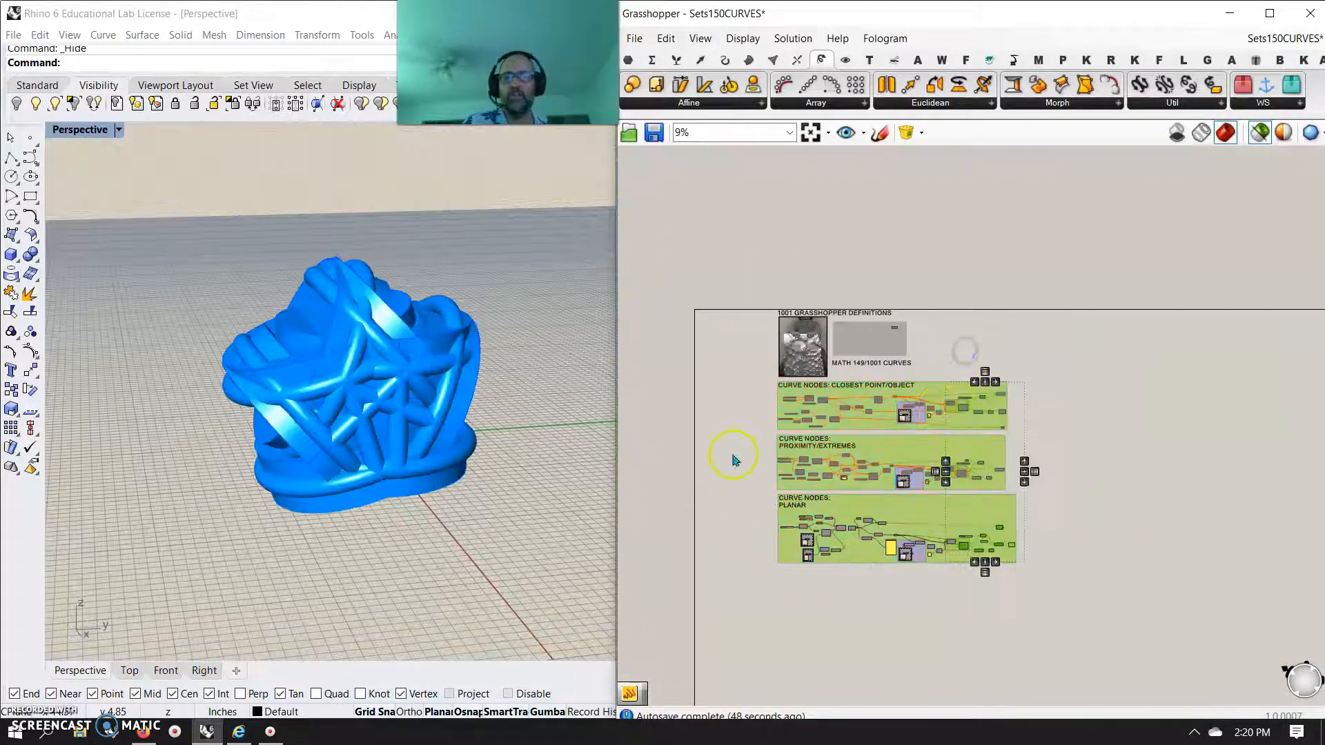
Select all nodes in the three Curve Nodes groups and show their combined geometry in the Perspective view.
{"action": "left_click_drag", "start_coordinate": [1059, 629], "coordinate": [683, 349]}
{"action": "right_click", "coordinate": [667, 388]}
{"action": "left_click", "coordinate": [711, 434]}
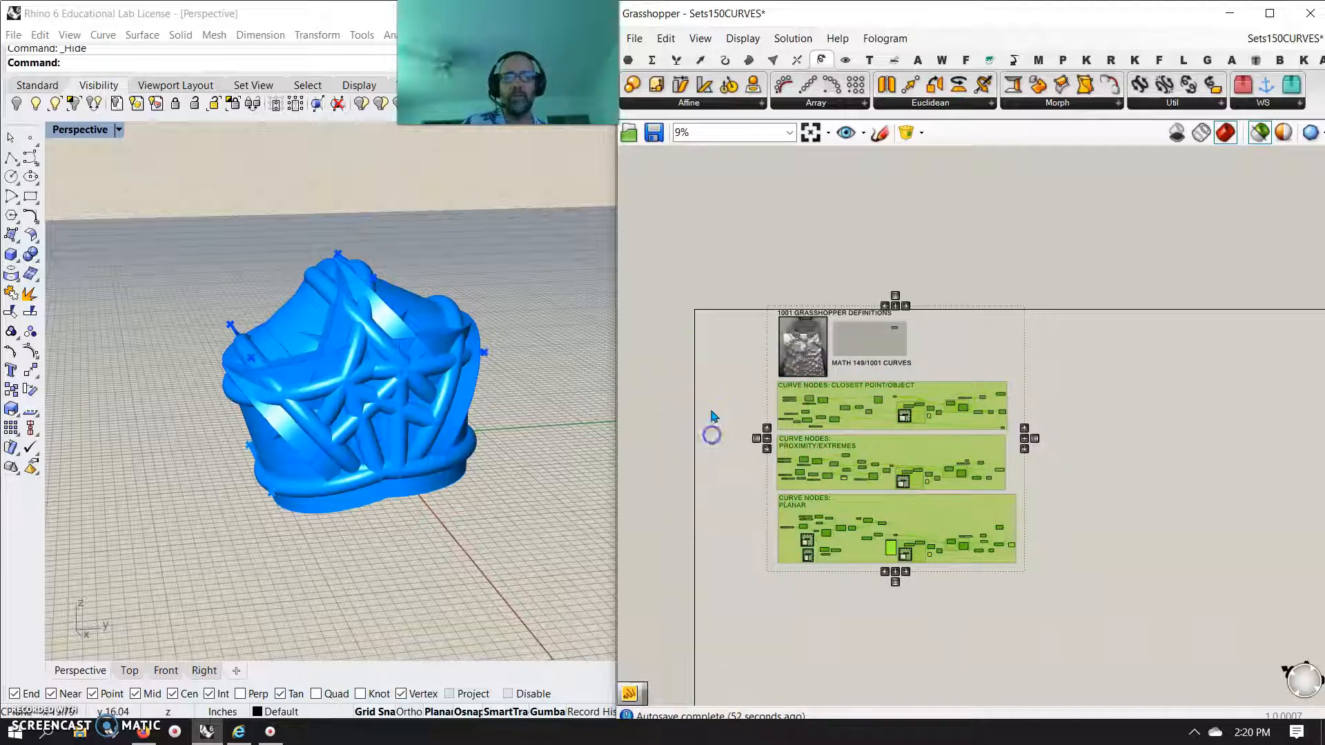
{"action": "right_click", "coordinate": [724, 380]}
{"action": "left_click", "coordinate": [760, 391]}
{"action": "right_click_drag", "start_coordinate": [456, 502], "coordinate": [483, 492]}
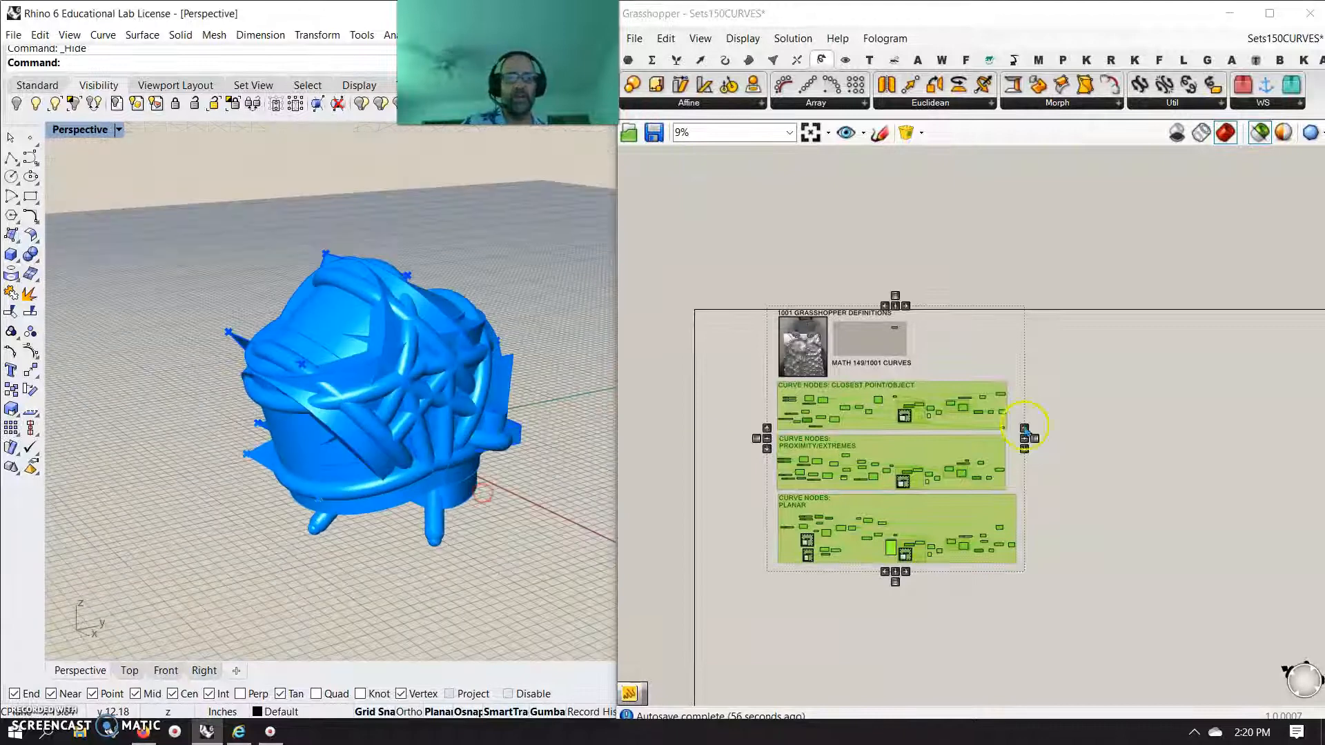
Preview the end nodes of the Closest Point/Object and Proximity/Extremes groups one at a time and view each geometry in Perspective.
{"action": "left_click", "coordinate": [1067, 401]}
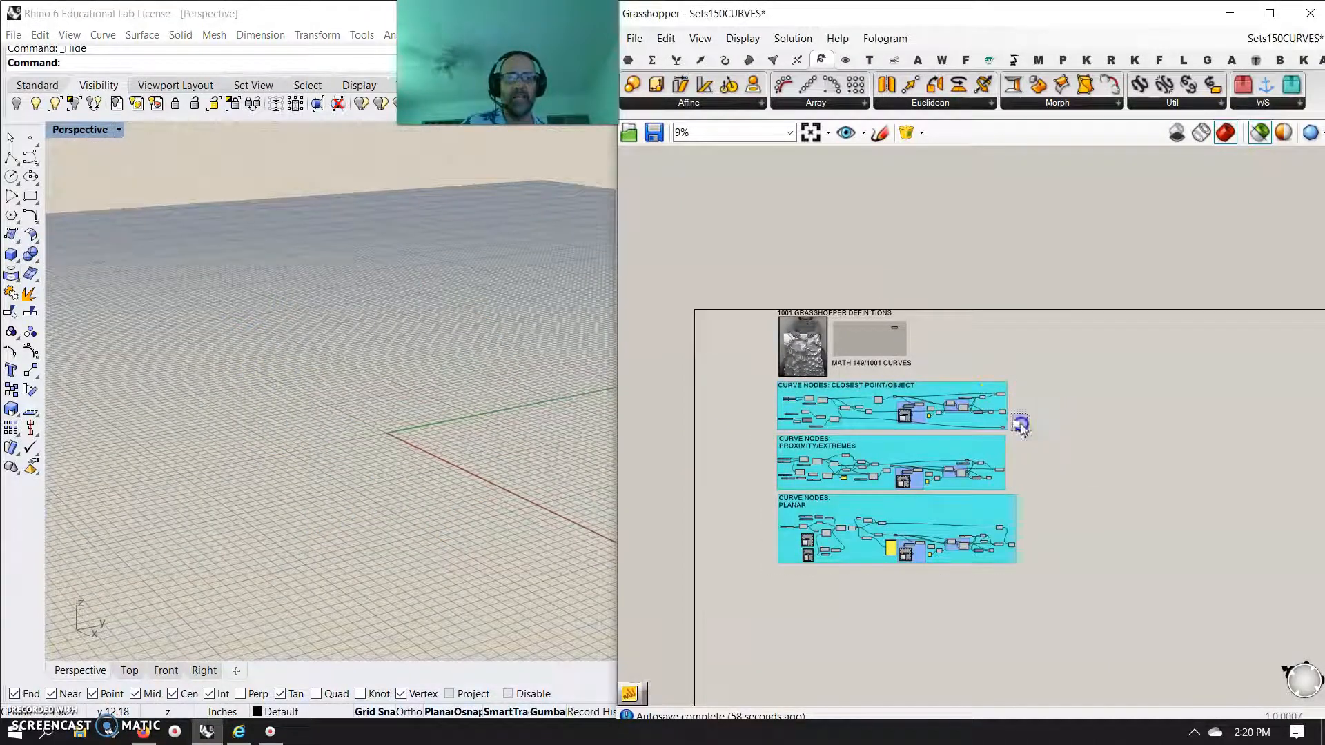
{"action": "left_click", "coordinate": [1002, 384]}
{"action": "right_click_drag", "start_coordinate": [476, 552], "coordinate": [594, 542]}
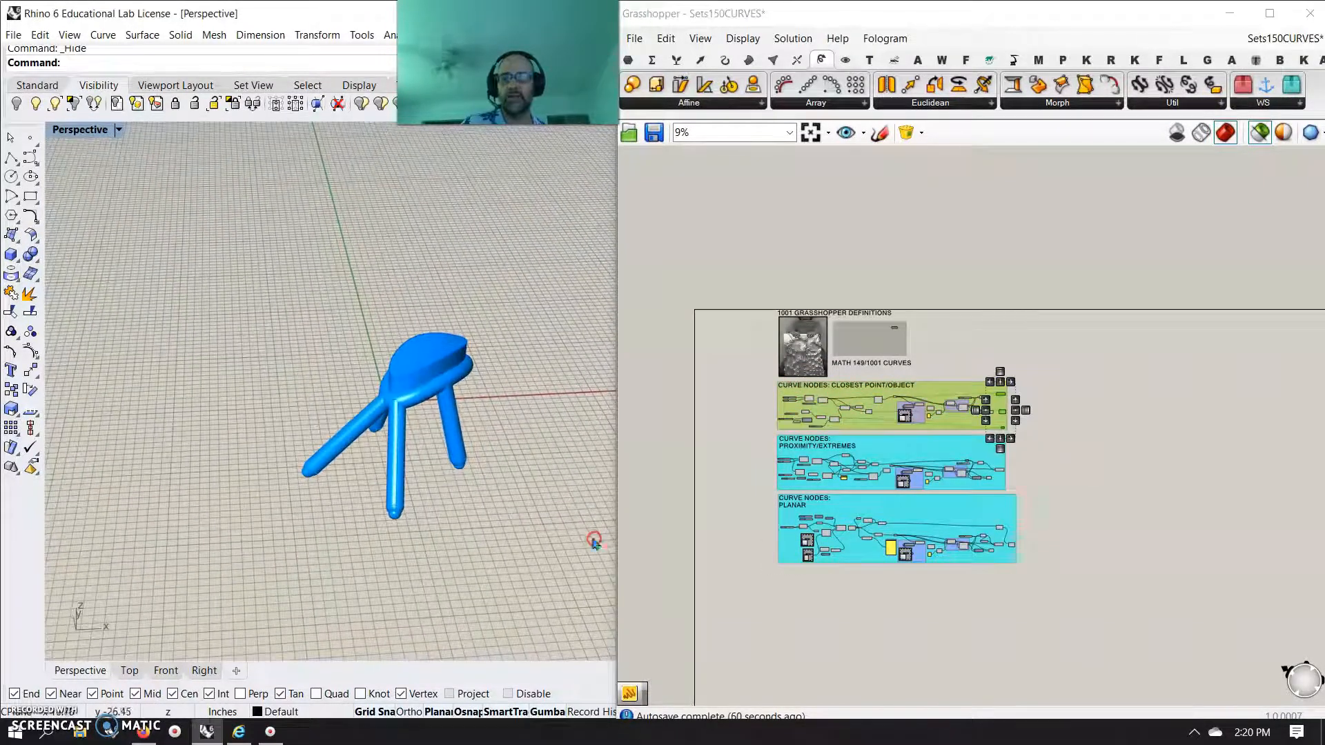
{"action": "left_click", "coordinate": [1060, 502]}
{"action": "left_click", "coordinate": [996, 464]}
{"action": "right_click_drag", "start_coordinate": [337, 514], "coordinate": [504, 416]}
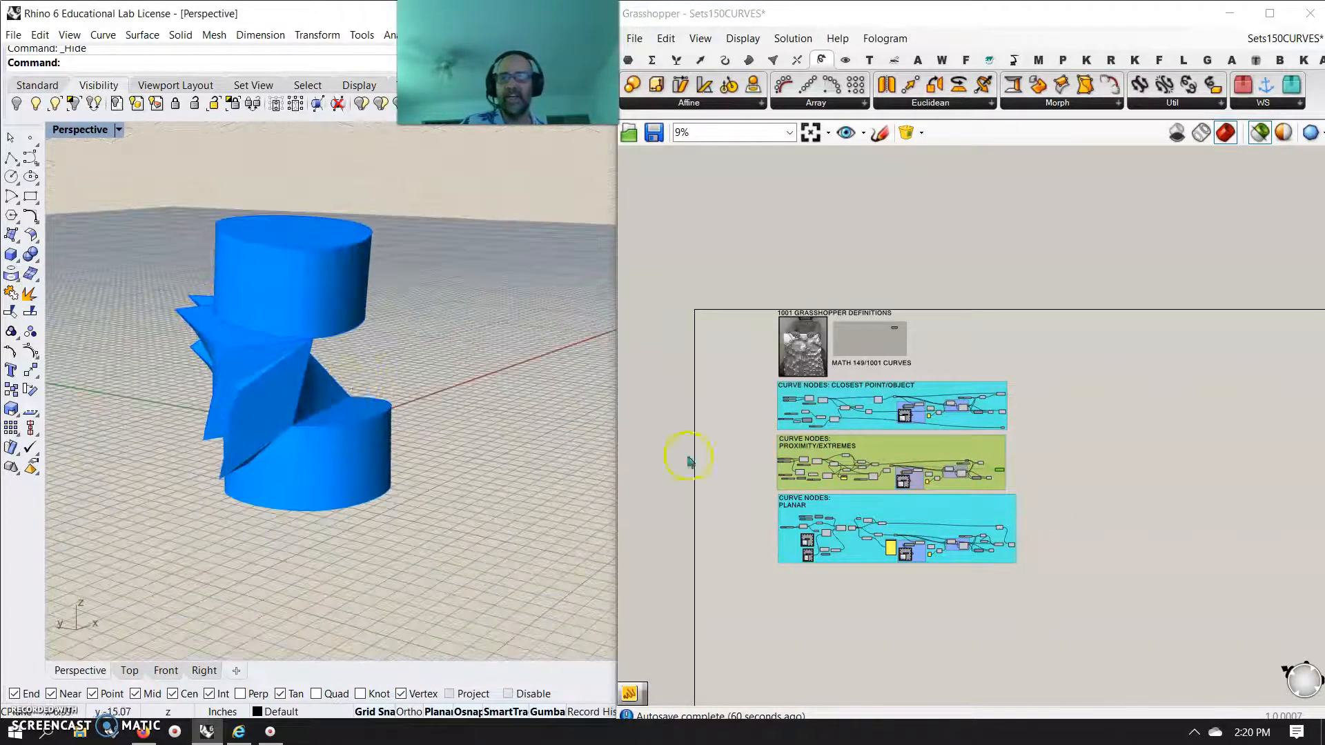
Preview the end node of the Planar group alone, view its geometry in Perspective, and clear the node selection.
{"action": "left_click", "coordinate": [1029, 571]}
{"action": "left_click", "coordinate": [1008, 535]}
{"action": "right_click_drag", "start_coordinate": [251, 434], "coordinate": [289, 415]}
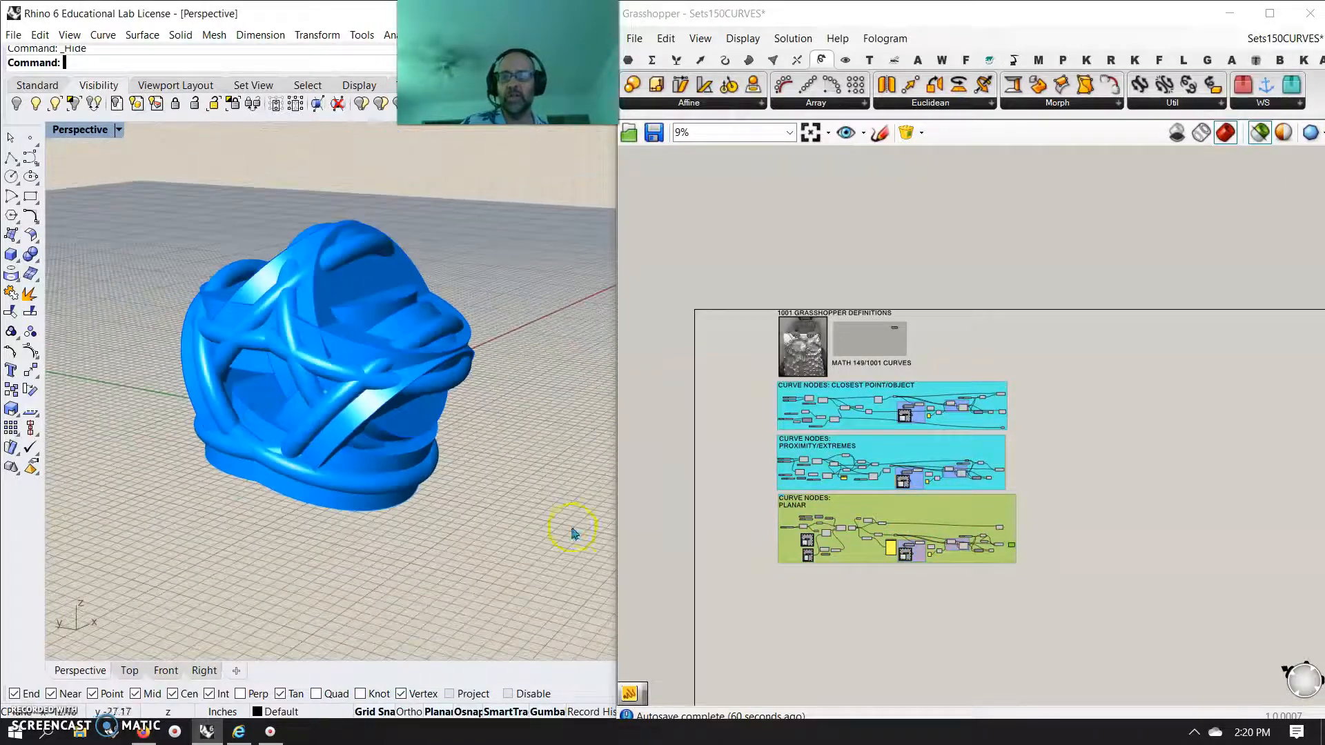
{"action": "scroll", "coordinate": [763, 604], "scroll_direction": "up", "scroll_amount": 2}
{"action": "scroll", "coordinate": [828, 565], "scroll_direction": "down", "scroll_amount": 3}
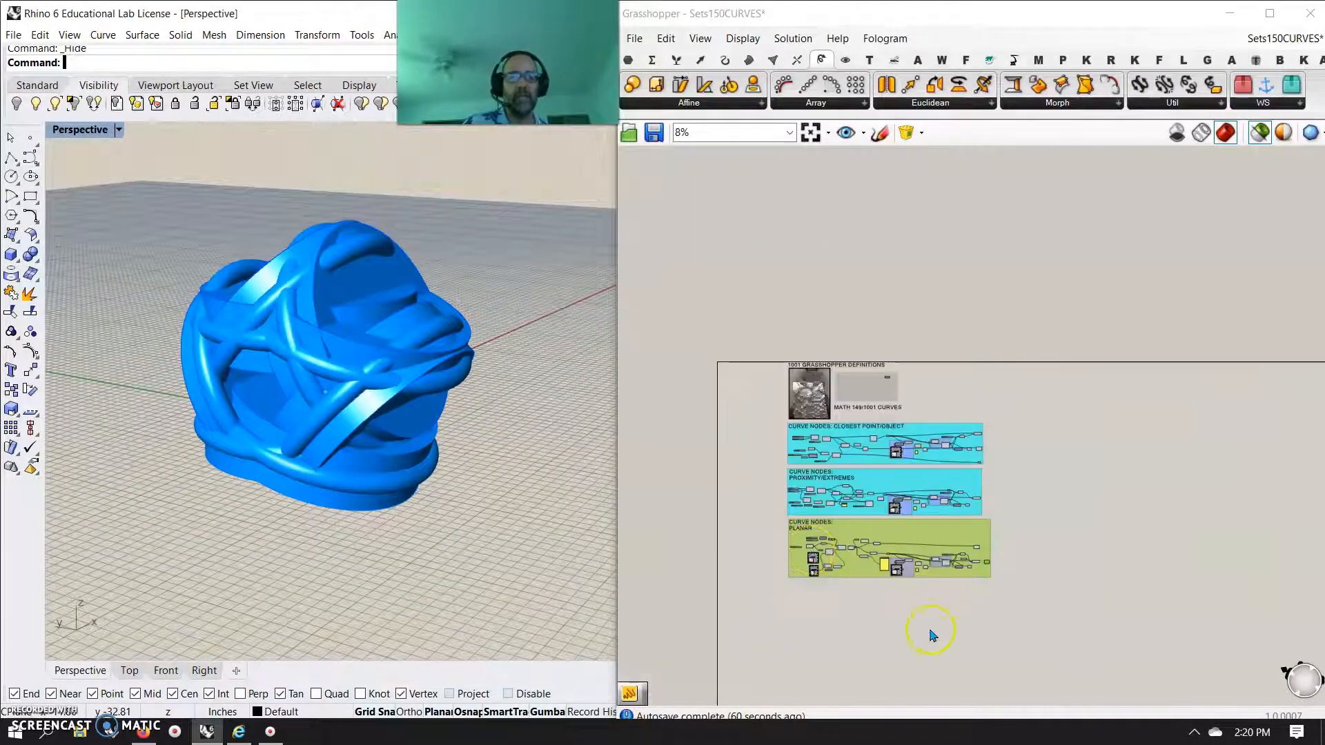
{"action": "left_click", "coordinate": [874, 636]}
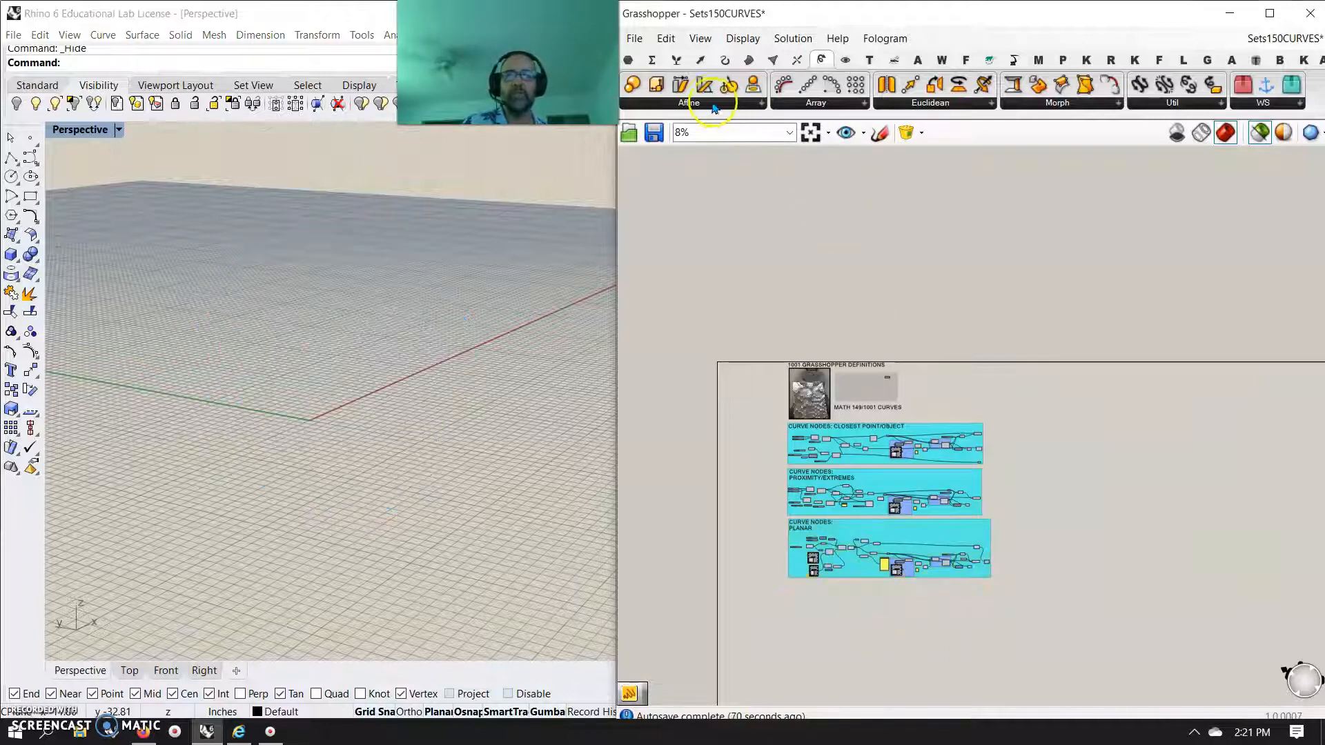
Review the full list of Curve Analysis components.
{"action": "left_click", "coordinate": [723, 62]}
{"action": "left_click", "coordinate": [711, 104]}
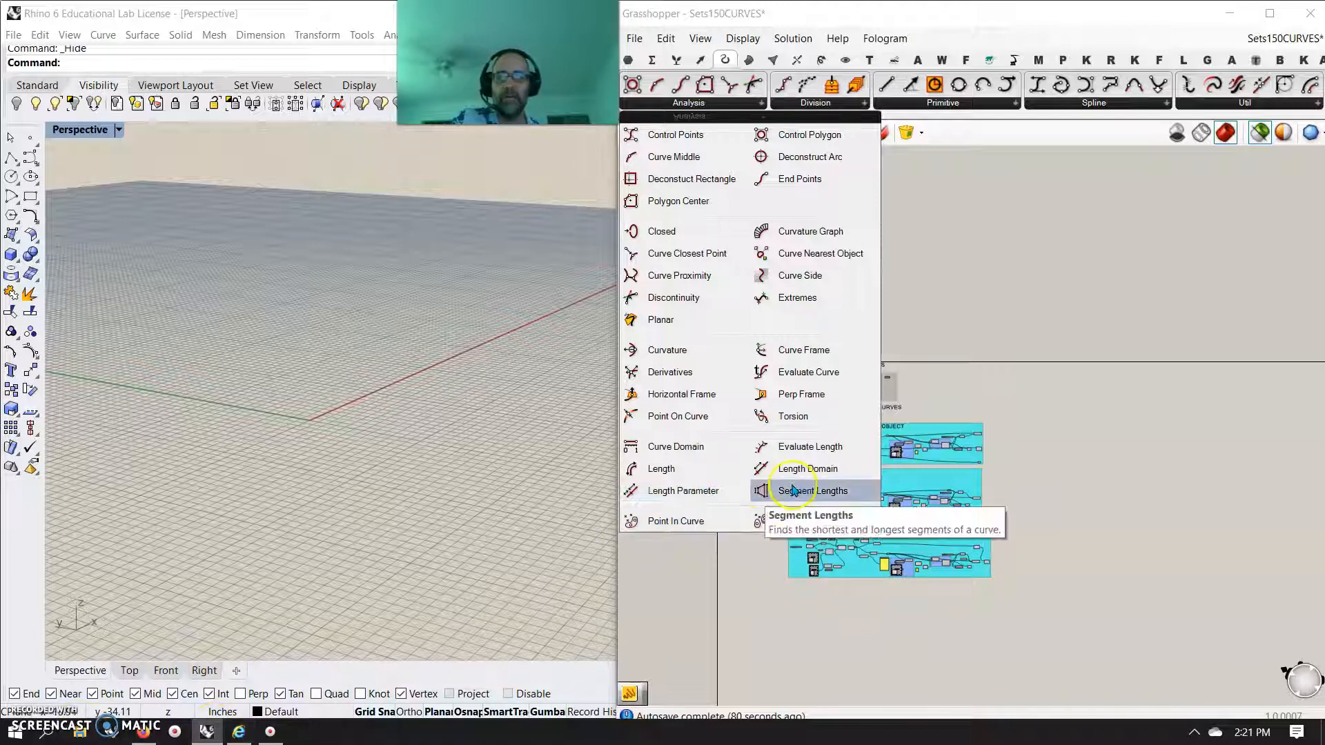
{"action": "left_click", "coordinate": [904, 634]}
Preview the end nodes of the Closest Point/Object and Proximity/Extremes groups together and examine their geometry up close in Perspective.
{"action": "left_click_drag", "start_coordinate": [991, 615], "coordinate": [759, 392]}
{"action": "left_click", "coordinate": [1050, 570]}
{"action": "left_click_drag", "start_coordinate": [1025, 609], "coordinate": [880, 521]}
{"action": "left_click_drag", "start_coordinate": [1068, 499], "coordinate": [965, 418]}
{"action": "left_click", "coordinate": [1042, 477]}
{"action": "mouse_move", "coordinate": [441, 463]}
{"action": "right_mouse_down"}
{"action": "mouse_move", "coordinate": [325, 517]}
{"action": "mouse_move", "coordinate": [319, 495]}
{"action": "mouse_move", "coordinate": [417, 465]}
{"action": "mouse_move", "coordinate": [273, 497]}
{"action": "mouse_move", "coordinate": [385, 469]}
{"action": "right_mouse_up"}
{"action": "scroll", "coordinate": [318, 491], "scroll_direction": "up", "scroll_amount": 3}
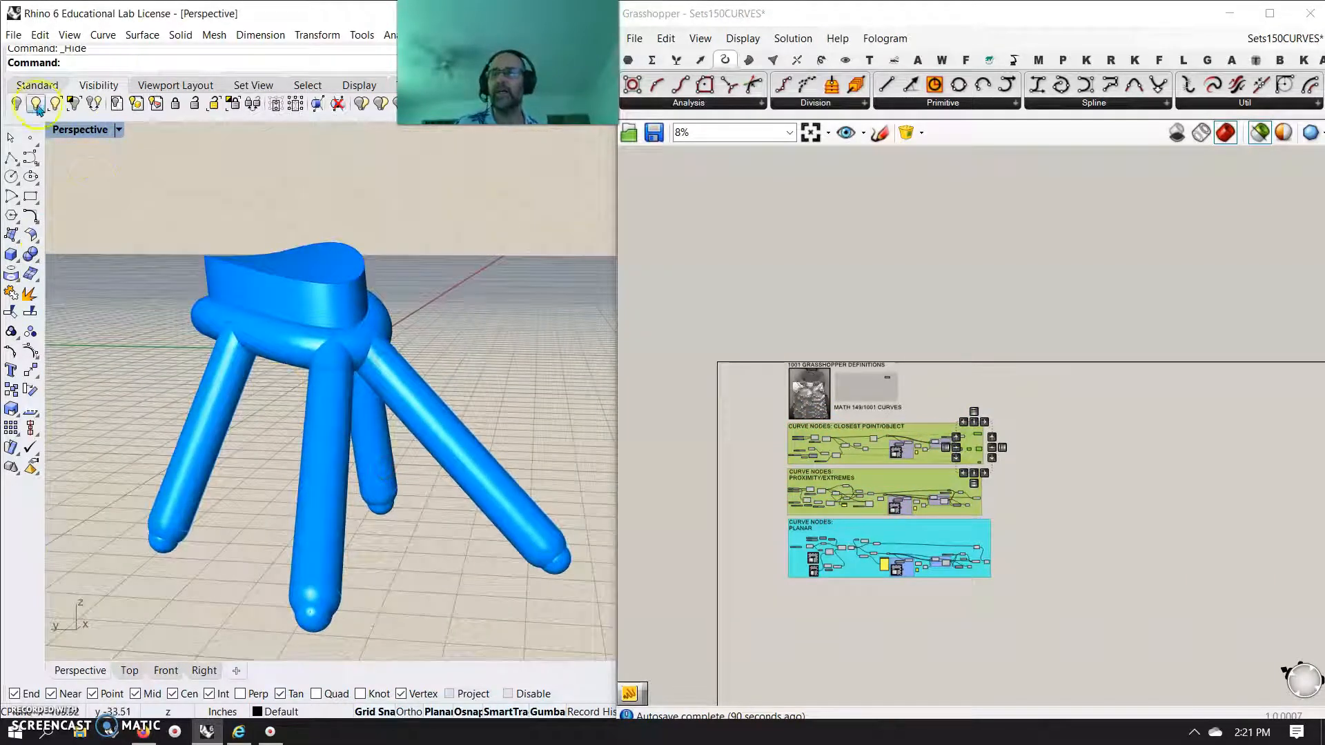
Show all hidden objects in Rhino and clear the node selection to view the assembled model by itself.
{"action": "left_click", "coordinate": [36, 105]}
{"action": "scroll", "coordinate": [355, 442], "scroll_direction": "down", "scroll_amount": 5}
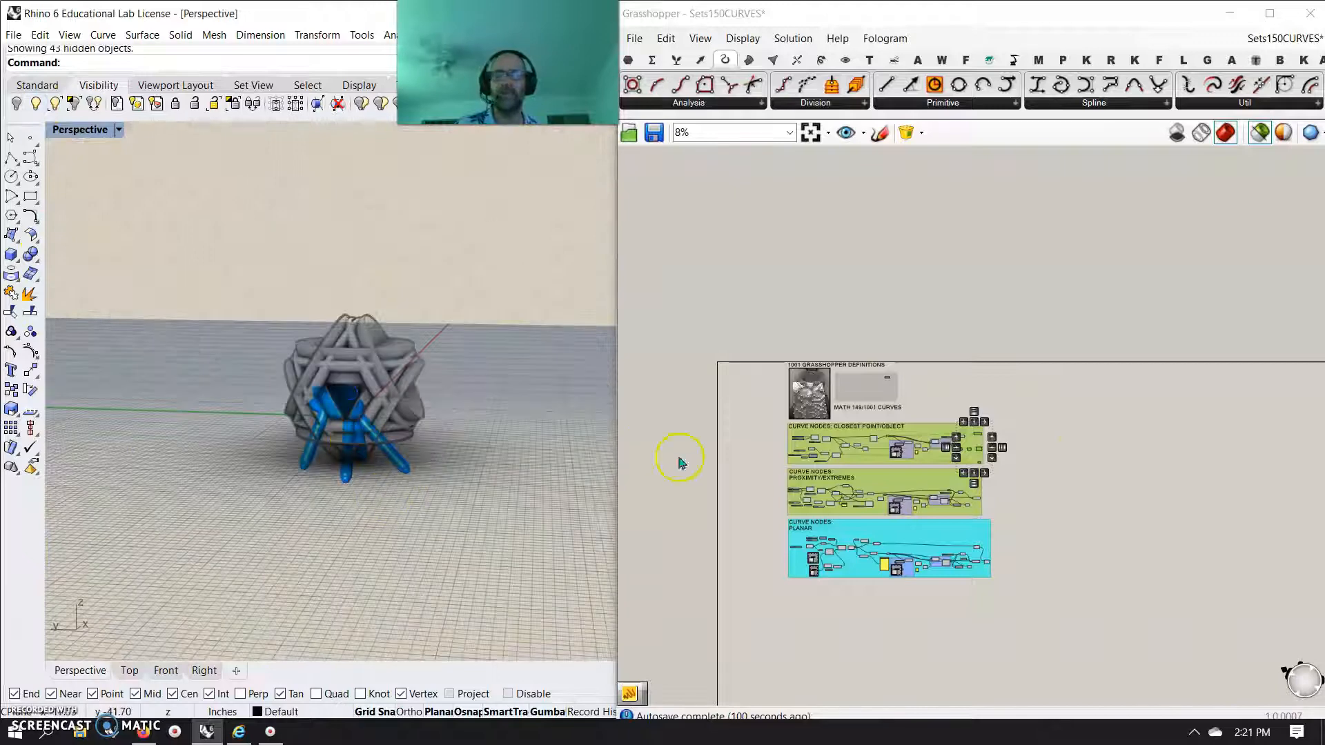
{"action": "left_click", "coordinate": [1113, 440]}
{"action": "scroll", "coordinate": [290, 370], "scroll_direction": "up", "scroll_amount": 8}
{"action": "right_click_drag", "start_coordinate": [447, 400], "coordinate": [144, 407]}
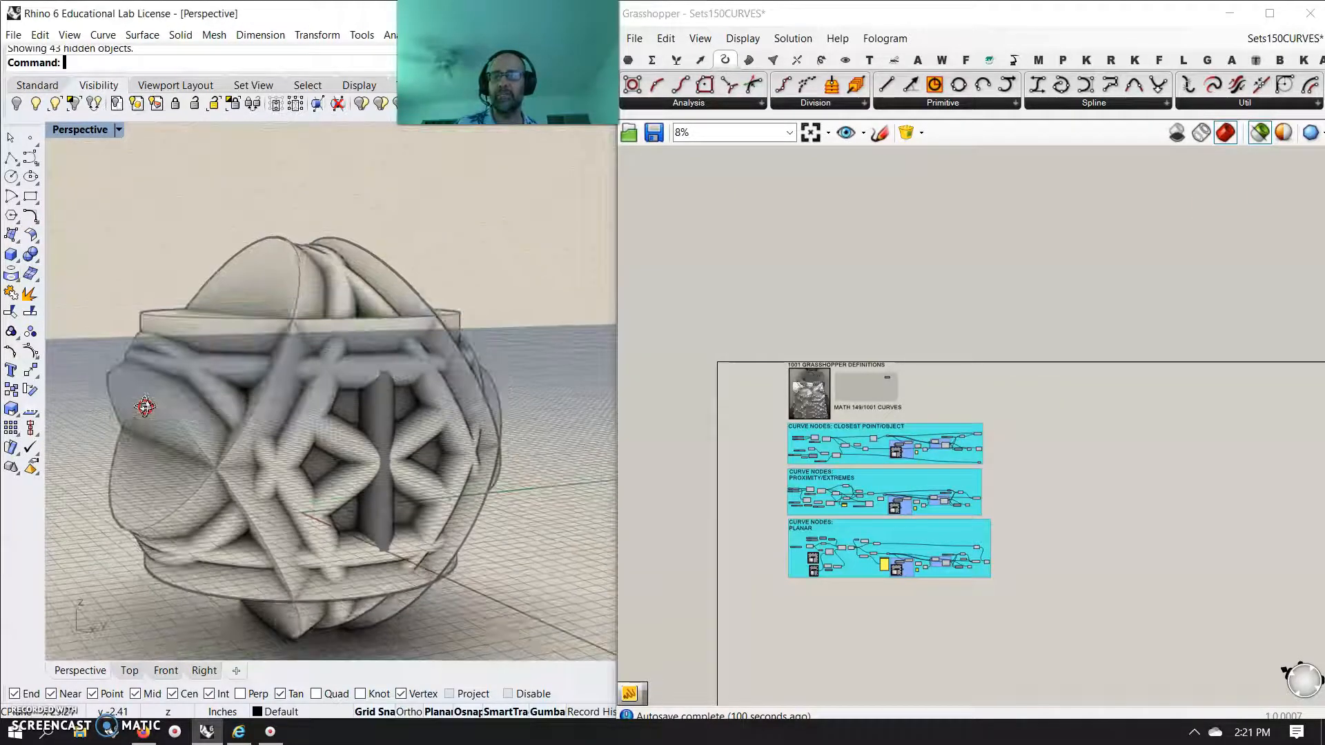
Set the Perspective viewport to Rendered display mode and inspect the assembled model from different distances and angles.
{"action": "left_click", "coordinate": [54, 141]}
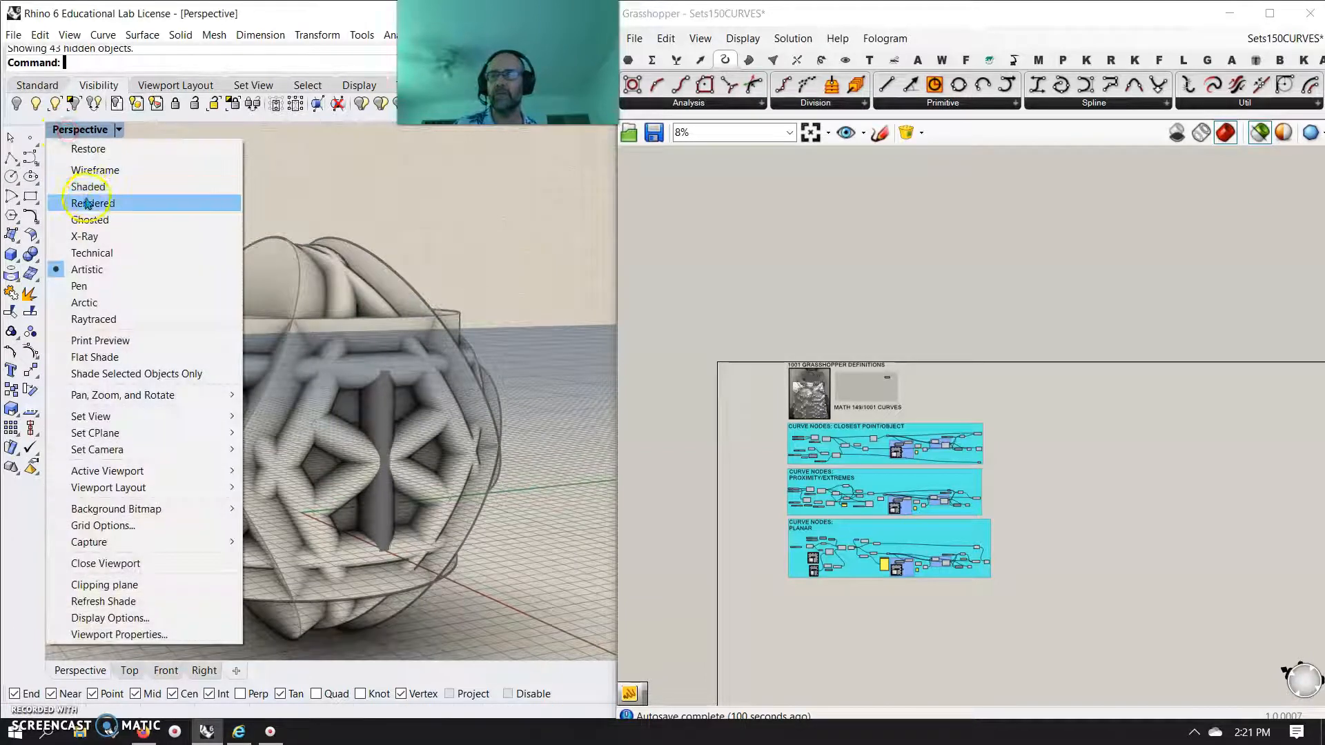
{"action": "left_click", "coordinate": [86, 198]}
{"action": "right_click_drag", "start_coordinate": [290, 560], "coordinate": [334, 572]}
{"action": "scroll", "coordinate": [334, 574], "scroll_direction": "down", "scroll_amount": 6}
{"action": "right_click_drag", "start_coordinate": [257, 546], "coordinate": [346, 535]}
{"action": "scroll", "coordinate": [345, 536], "scroll_direction": "up", "scroll_amount": 5}
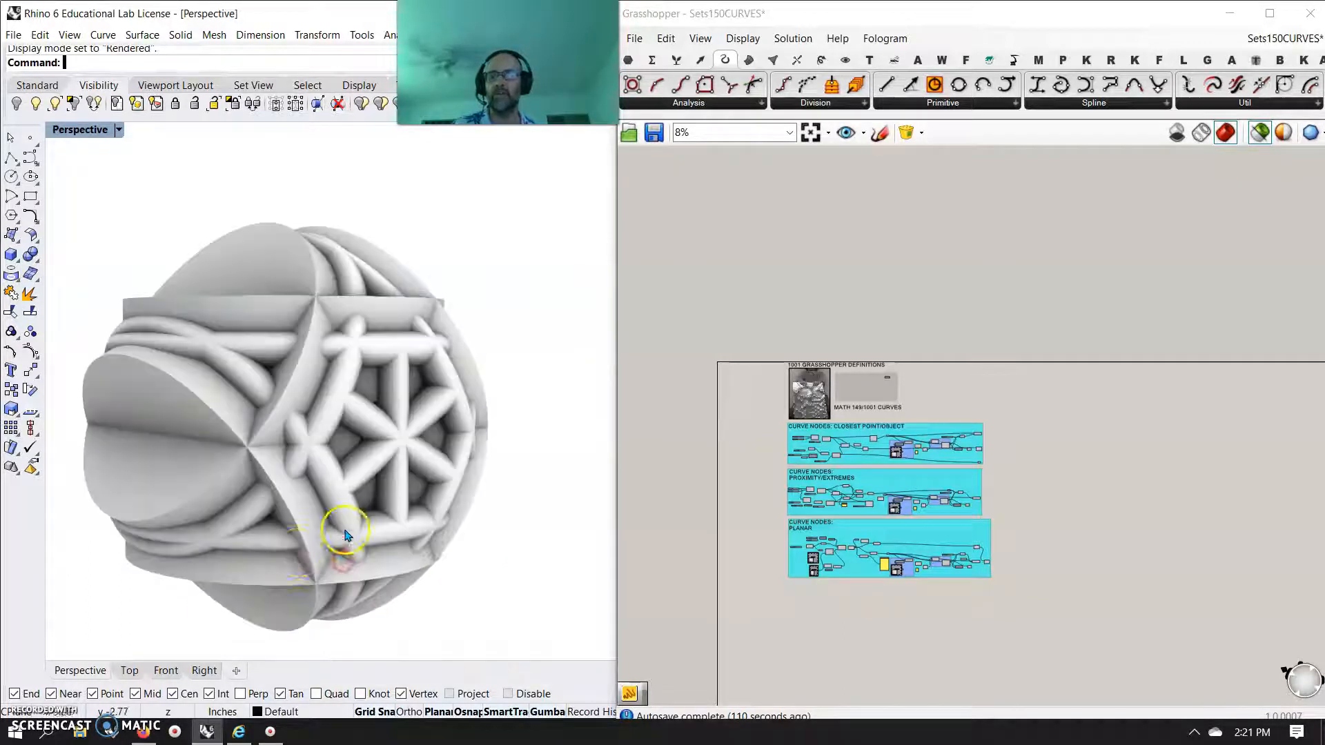
{"action": "left_click", "coordinate": [227, 549]}
{"action": "right_click", "coordinate": [345, 516]}
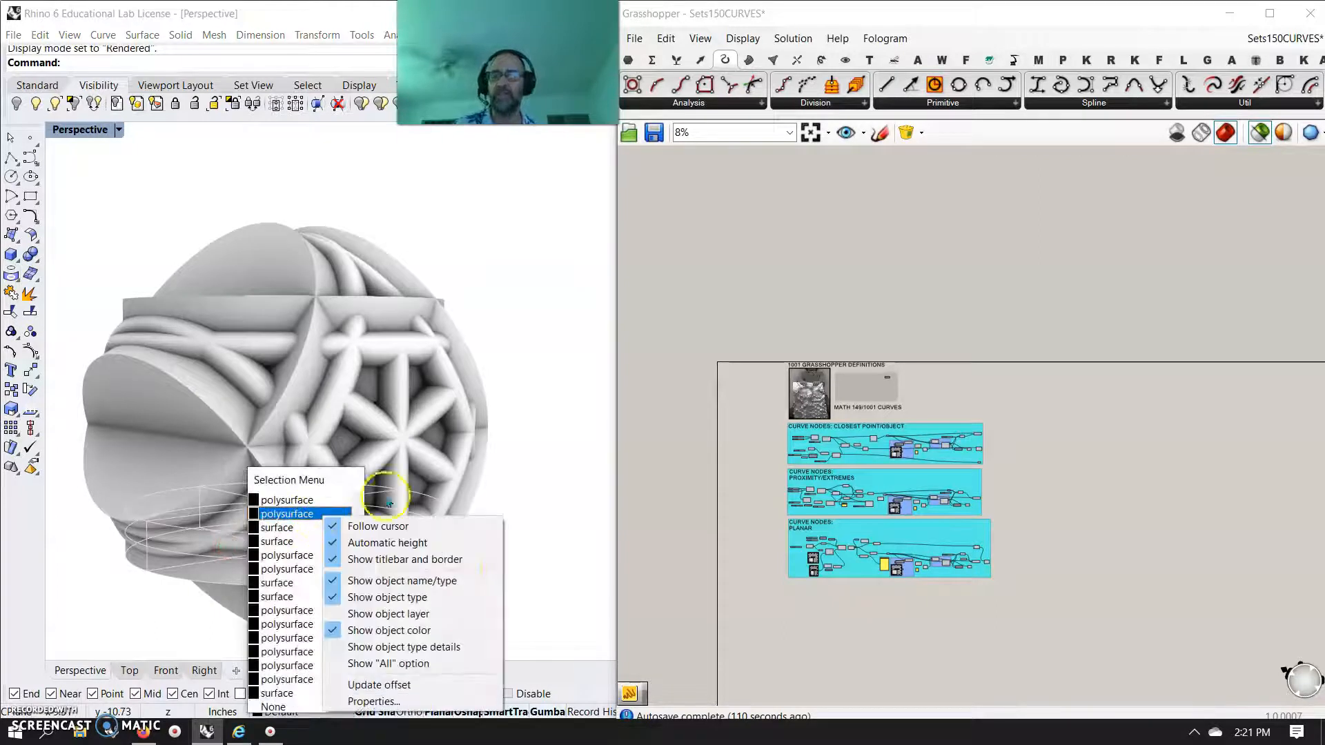
{"action": "right_click", "coordinate": [463, 446]}
{"action": "right_click_drag", "start_coordinate": [303, 486], "coordinate": [341, 458]}
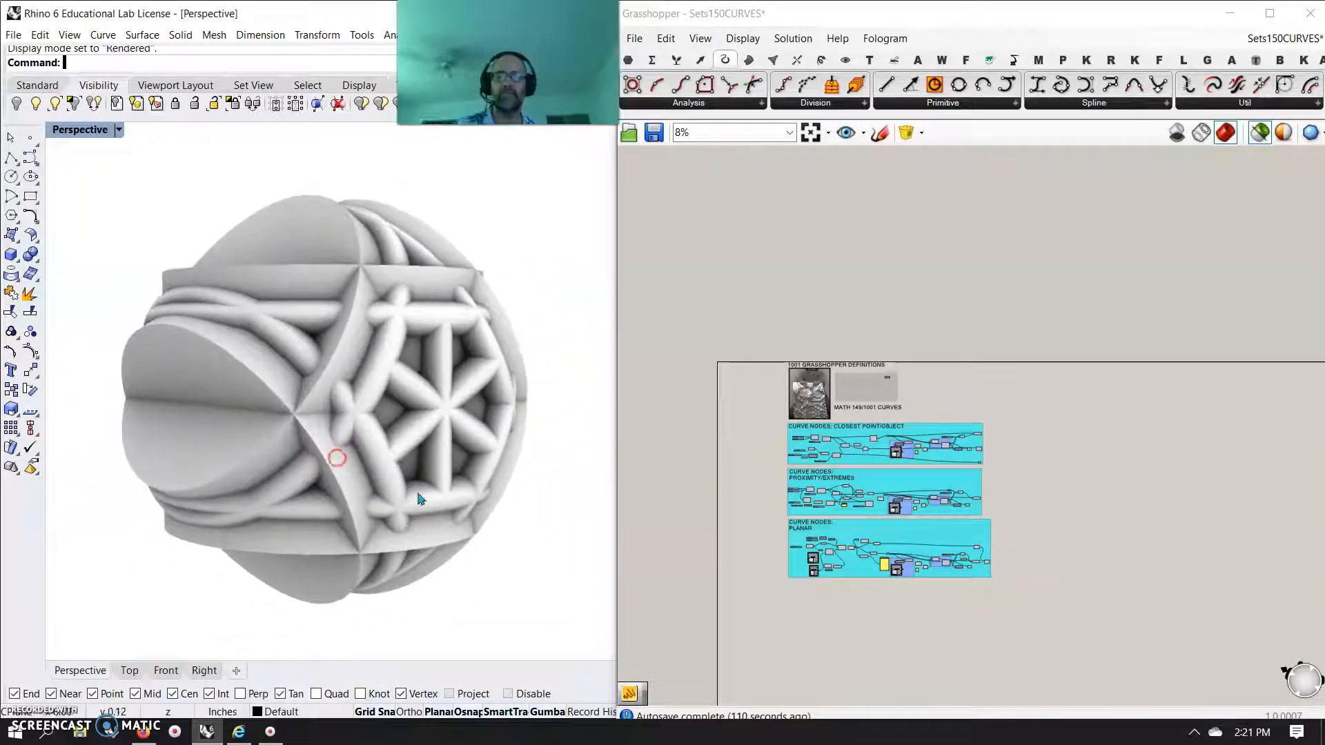